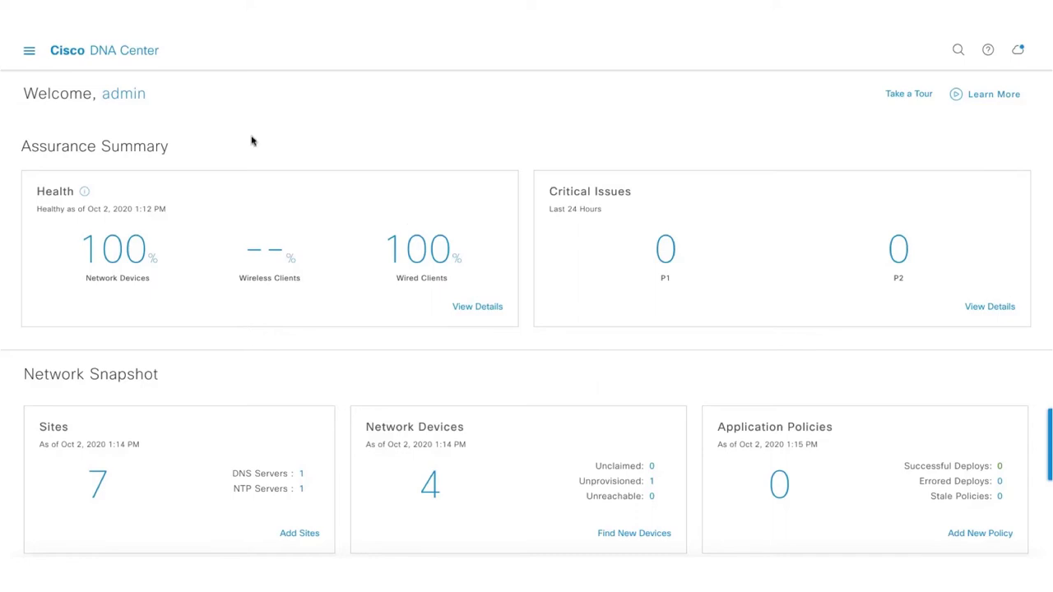
Open the Rogue and aWIPS dashboard under Assurance and set its time range to the last 7 days.
click(36, 58)
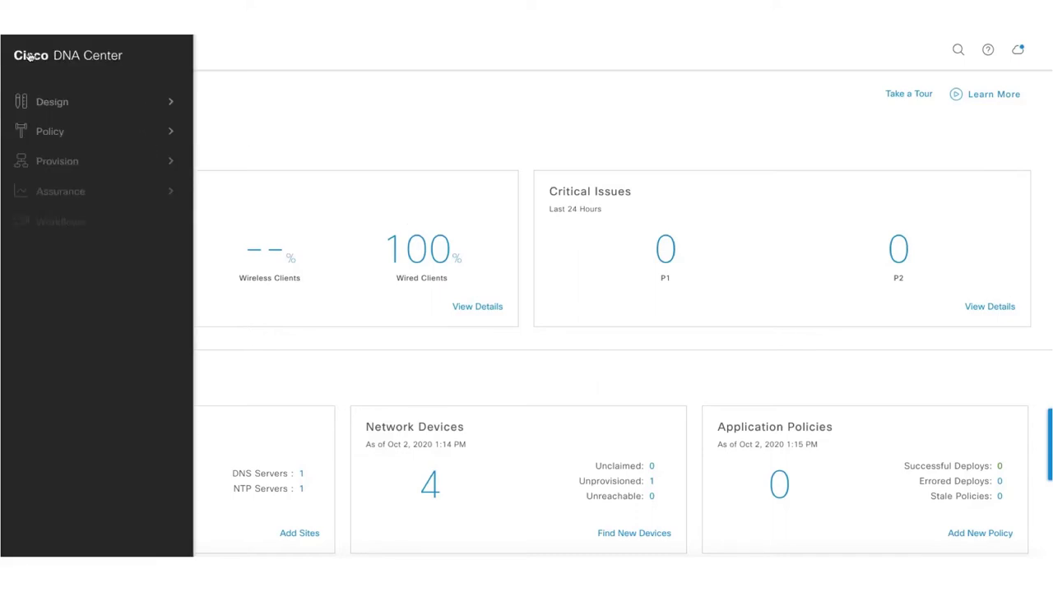
click(52, 192)
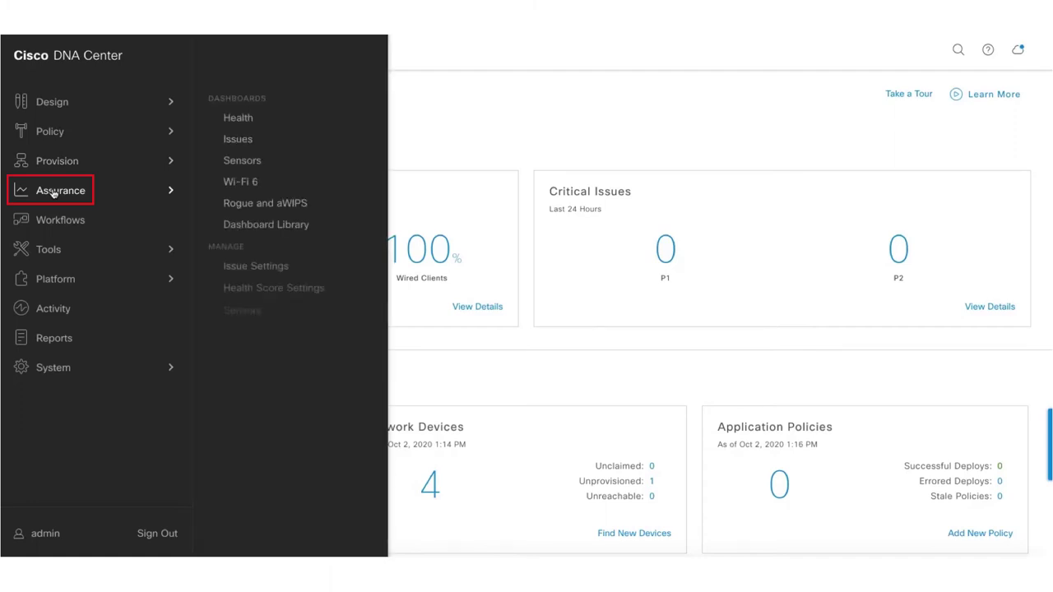
click(278, 209)
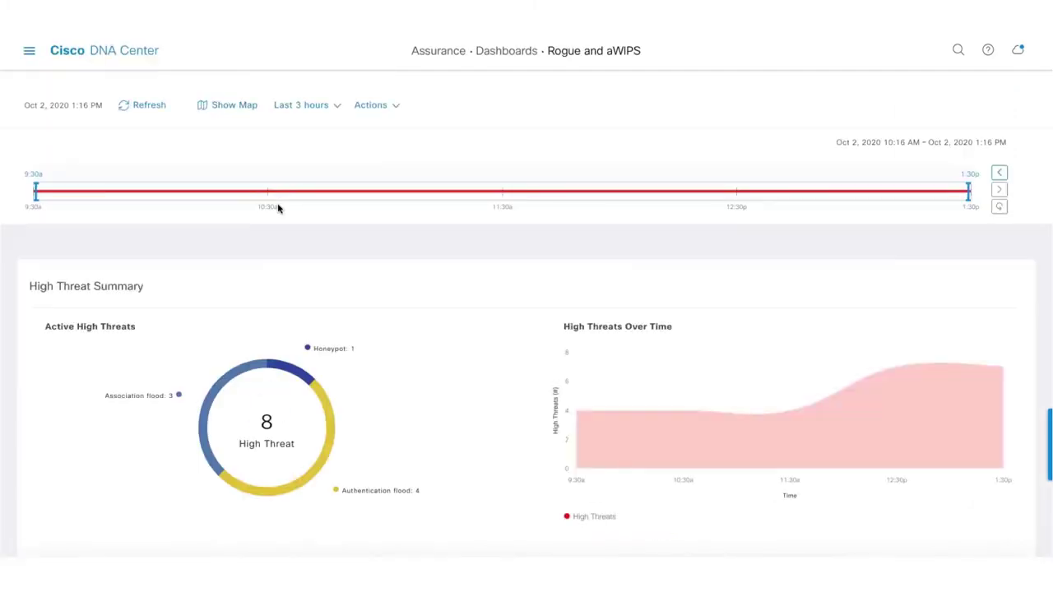
click(309, 110)
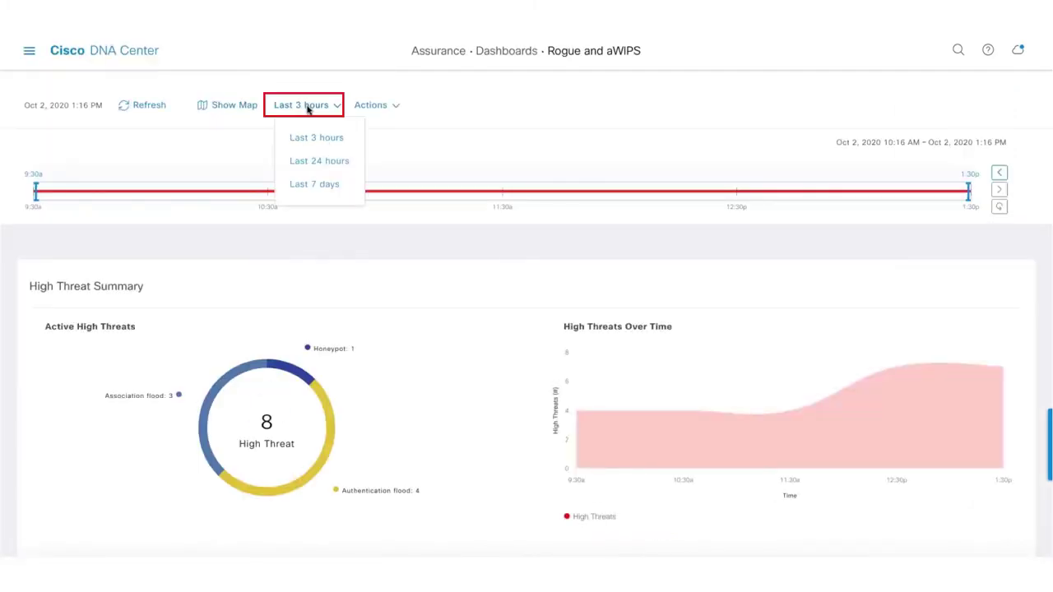
click(315, 184)
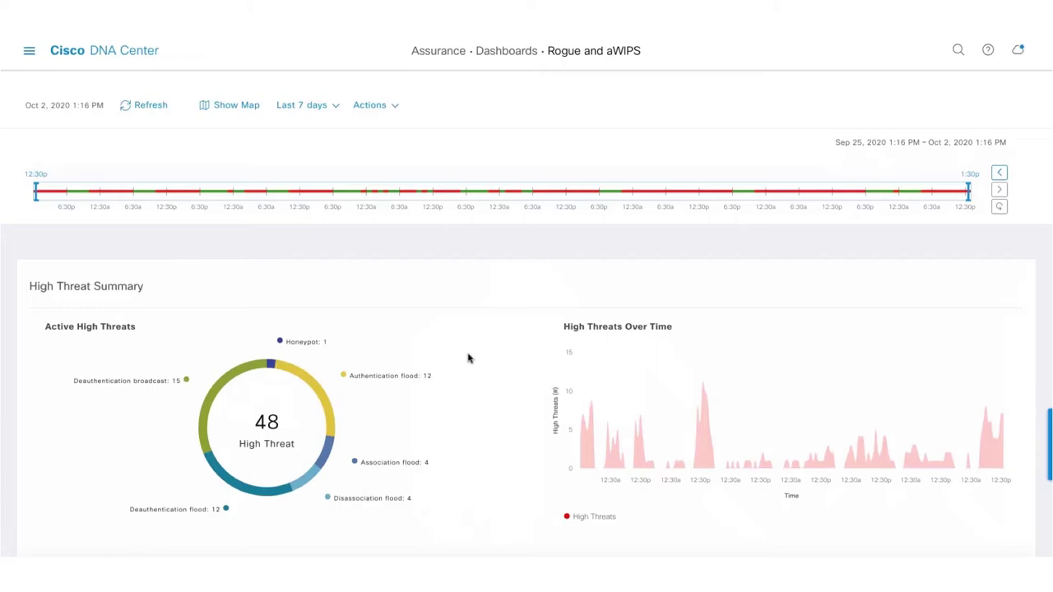
Examine the Threat 360 details and floor location of the high-level threat 08:25:25:5E:69:67, closing the details when finished.
scroll(469, 358, down, 1)
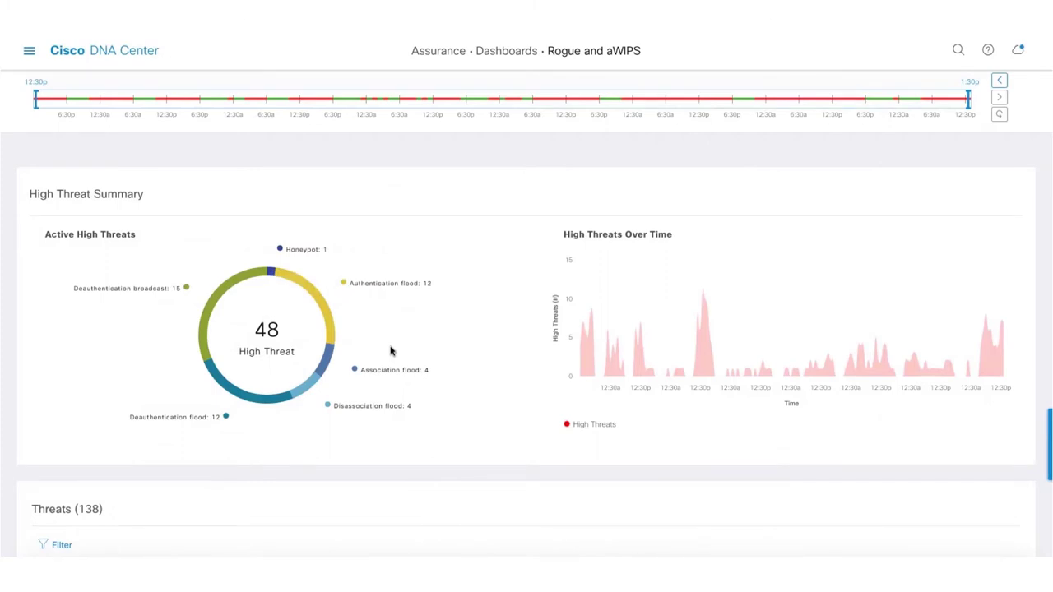
scroll(391, 352, down, 3)
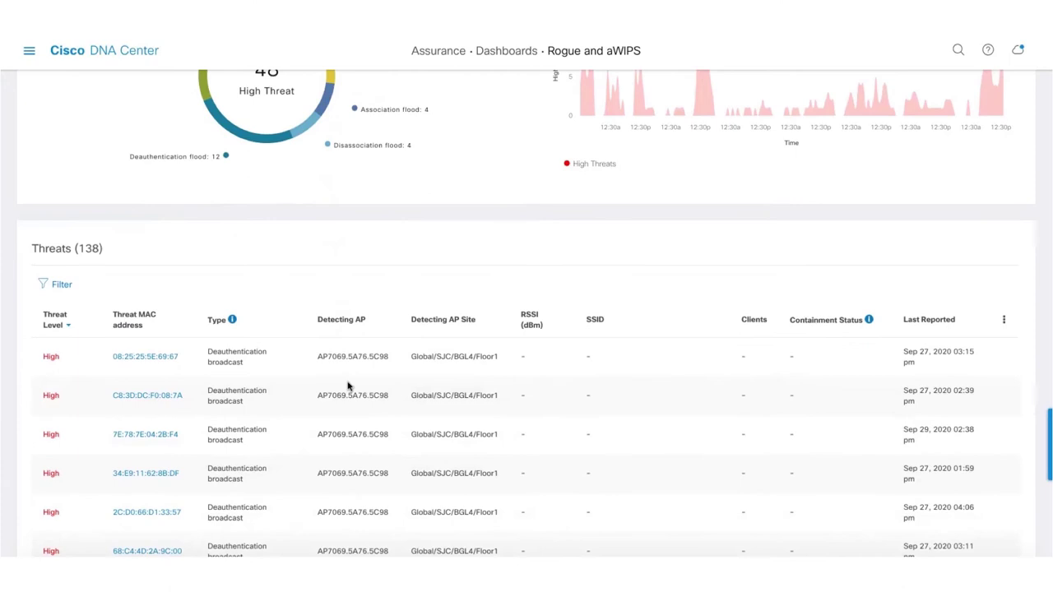
click(130, 358)
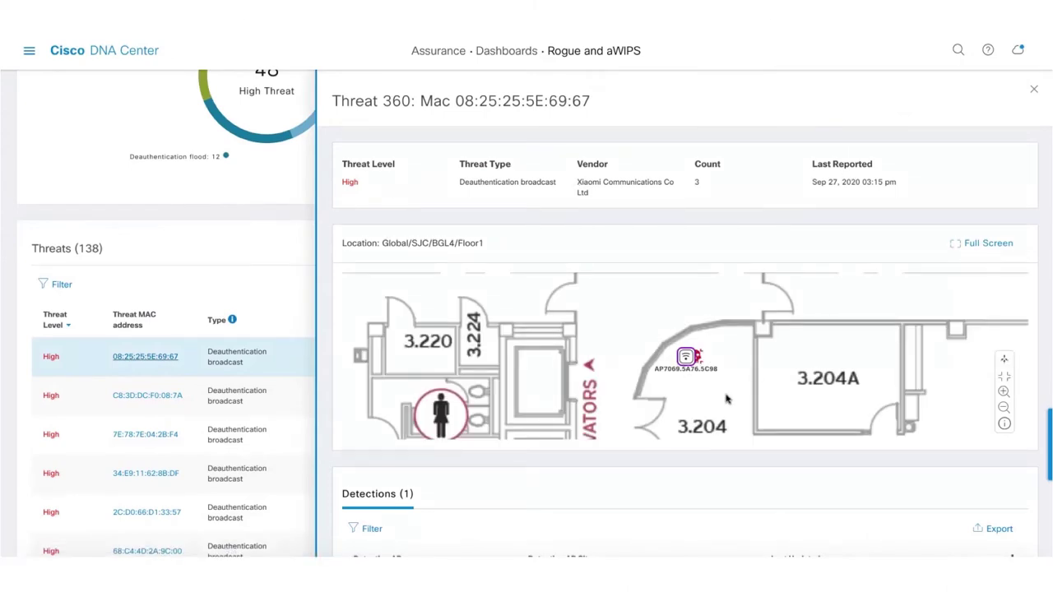
click(1035, 90)
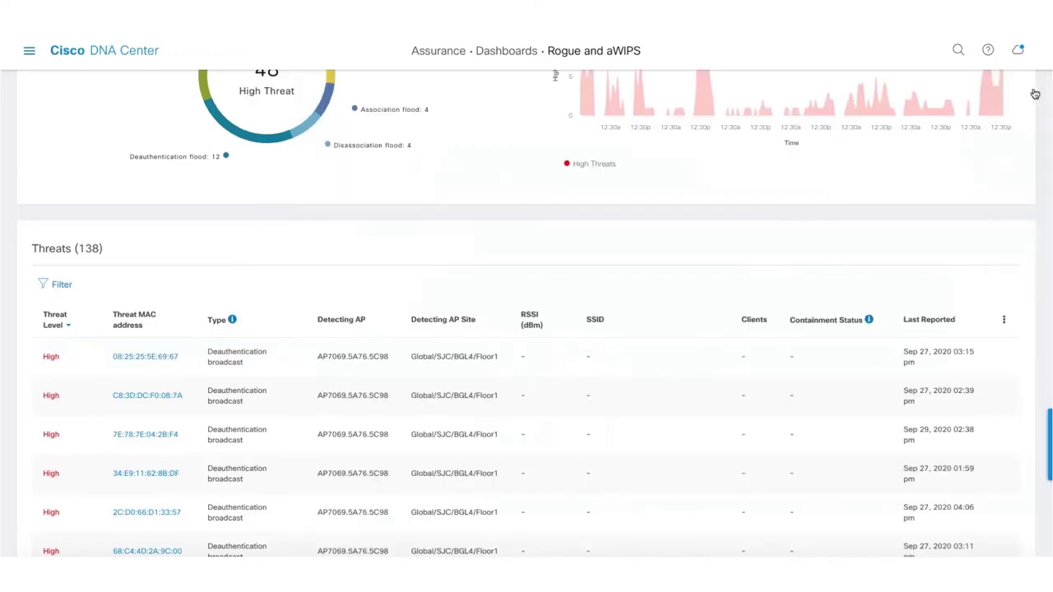
click(167, 358)
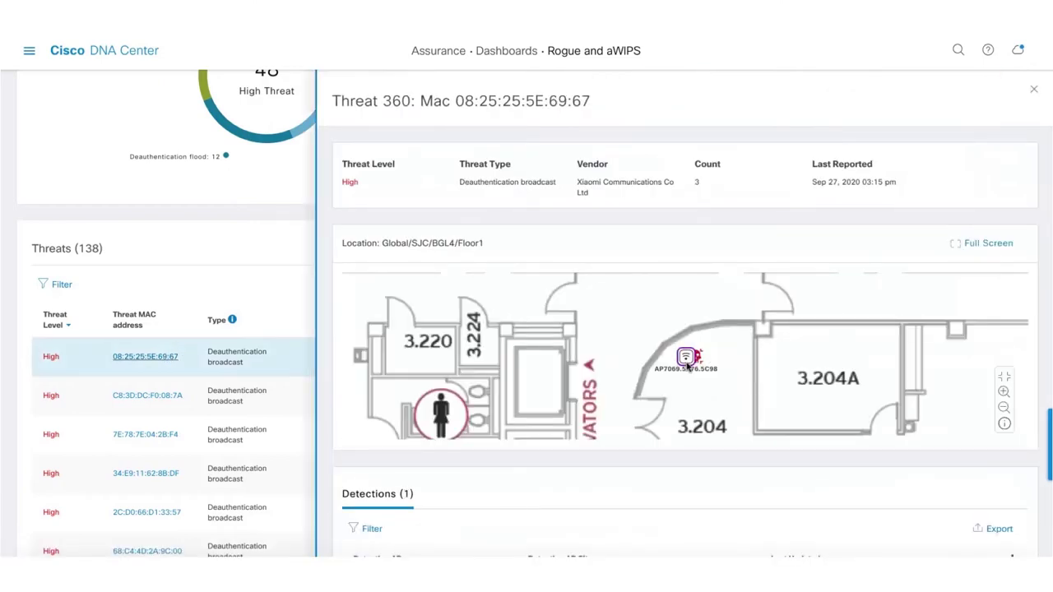
click(1034, 90)
Start wireless containment of the potential interferer threat B0:AA:77:92:3D:80, accept the legal warning, and close its details.
scroll(440, 437, down, 5)
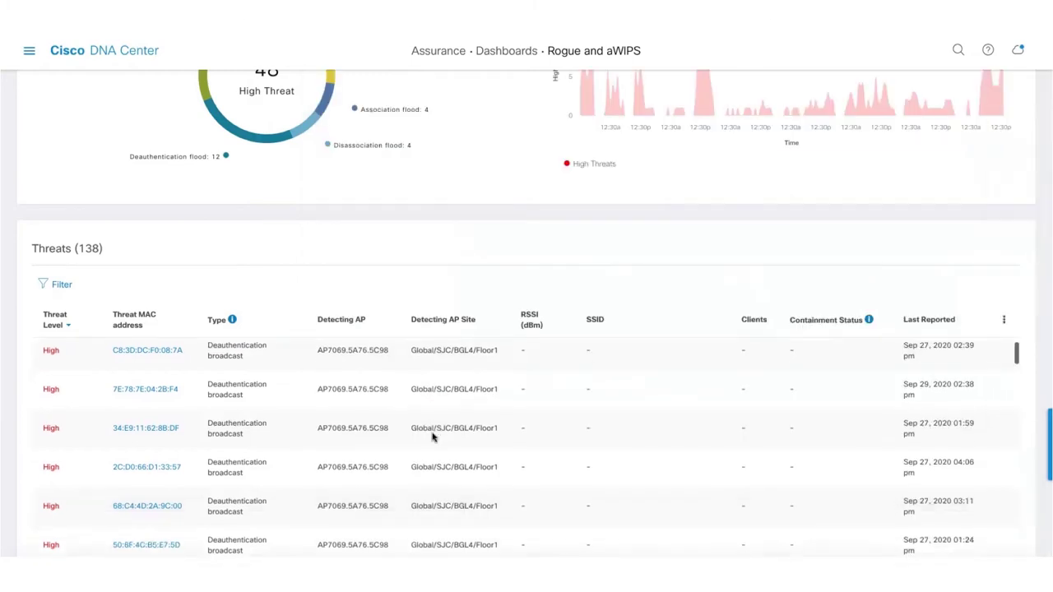
scroll(432, 437, down, 10)
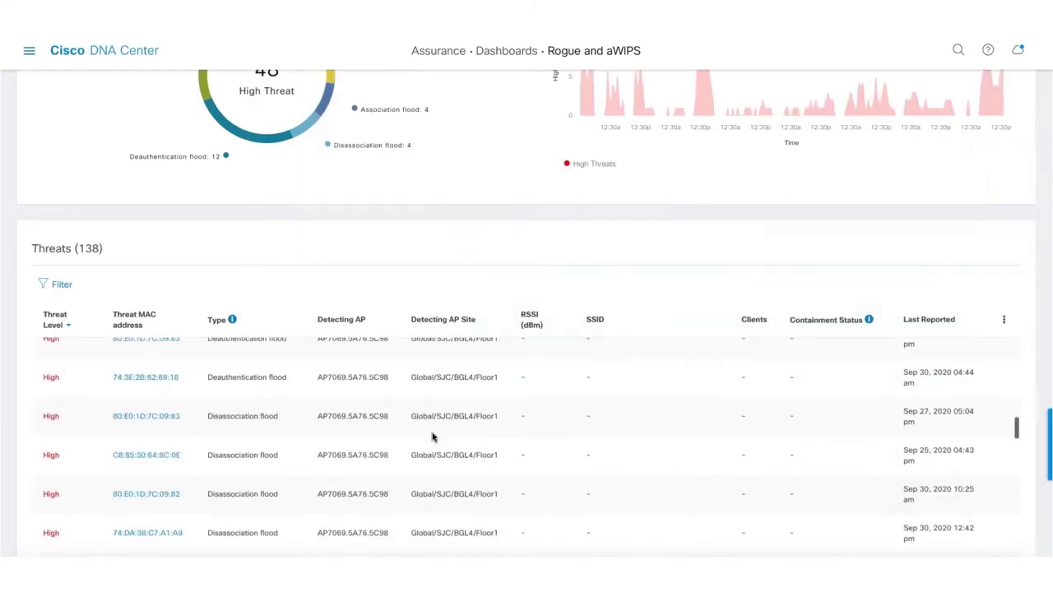
scroll(433, 437, down, 5)
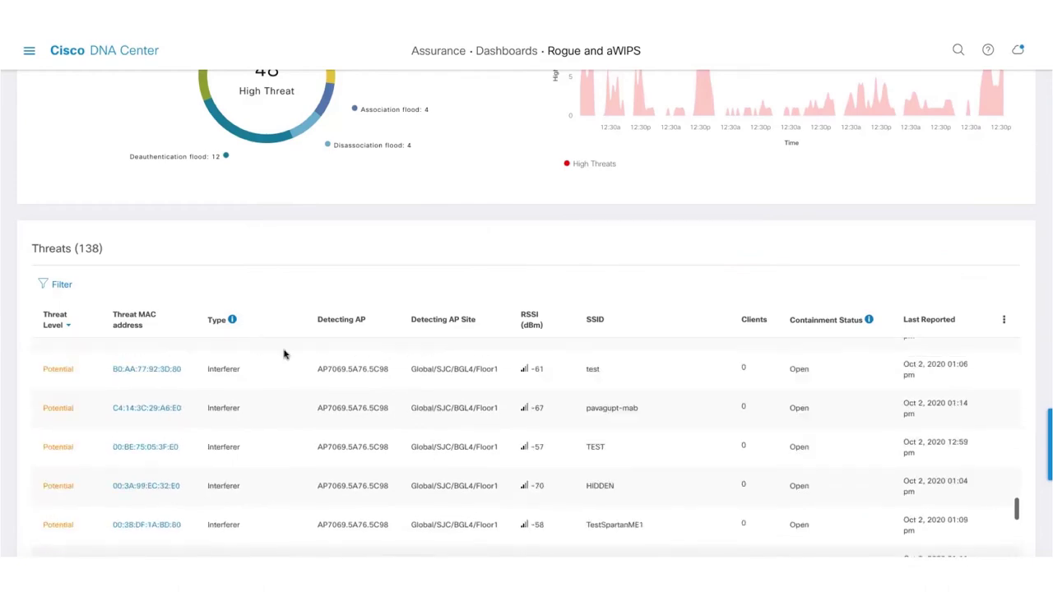
click(151, 372)
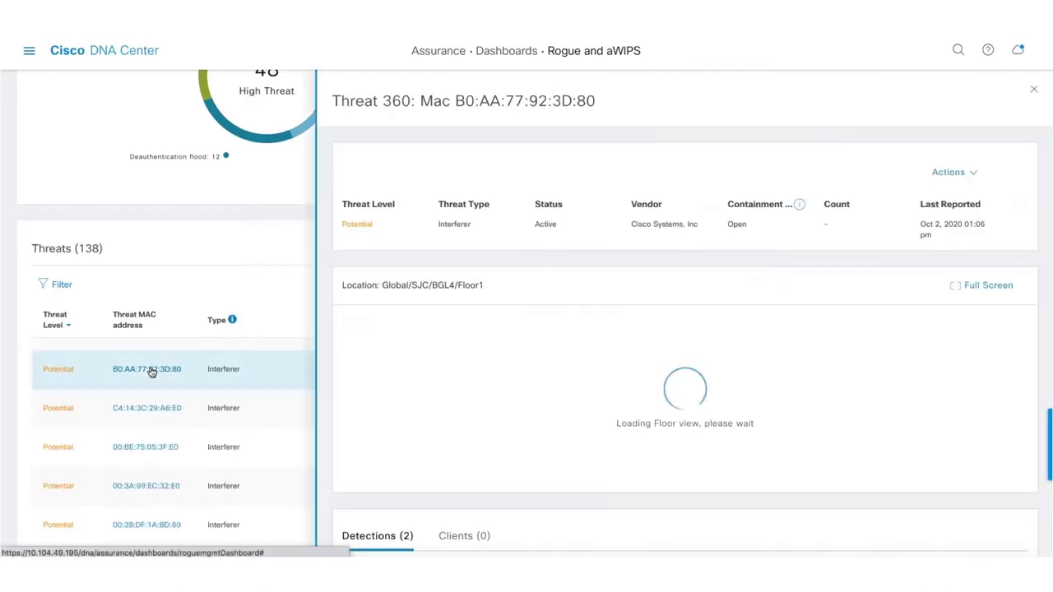
click(949, 172)
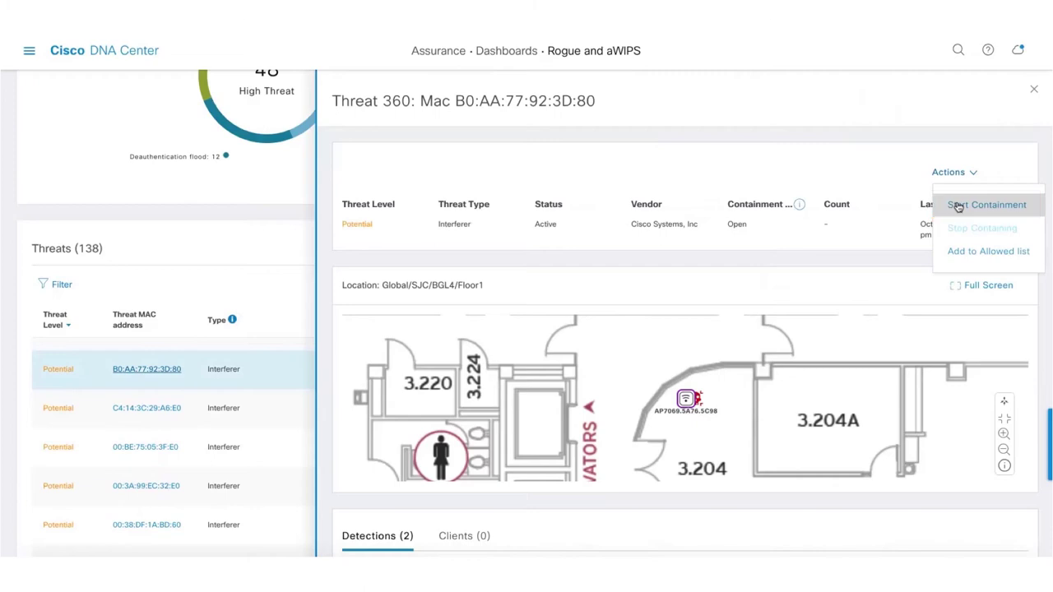
click(959, 206)
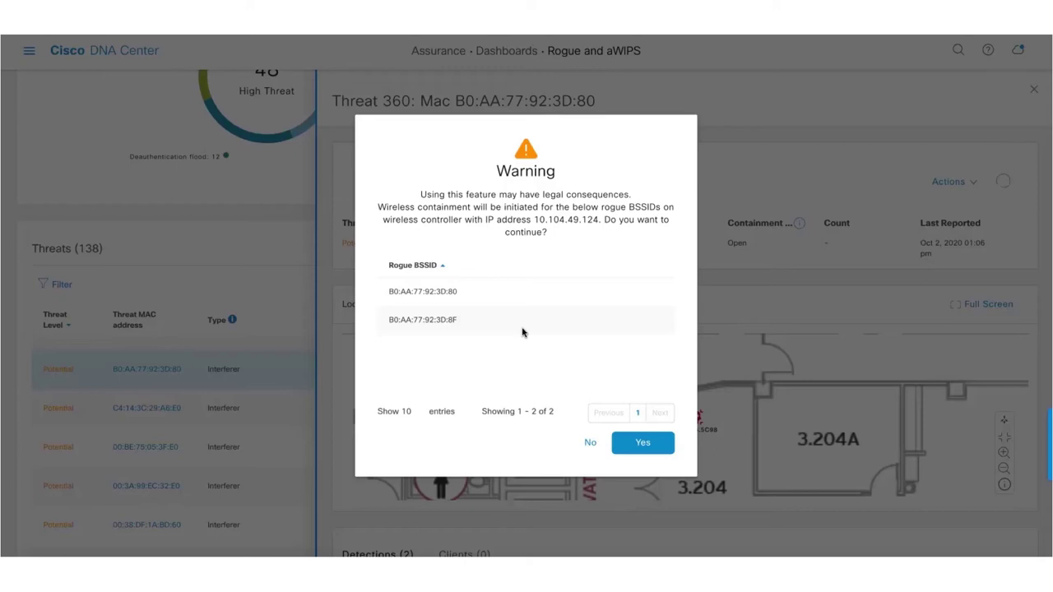
click(643, 444)
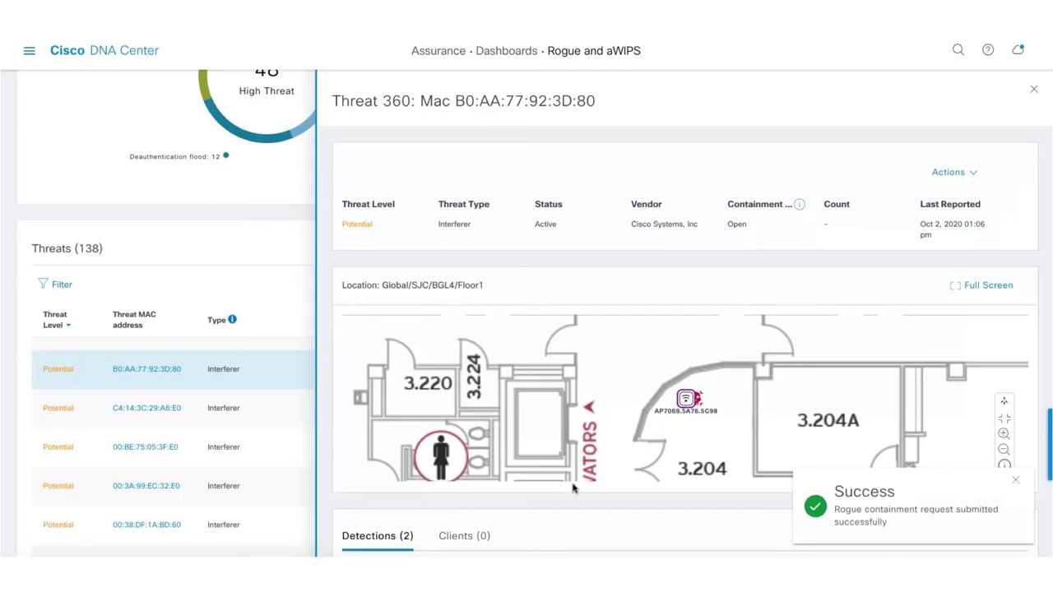
scroll(700, 371, down, 3)
click(1034, 89)
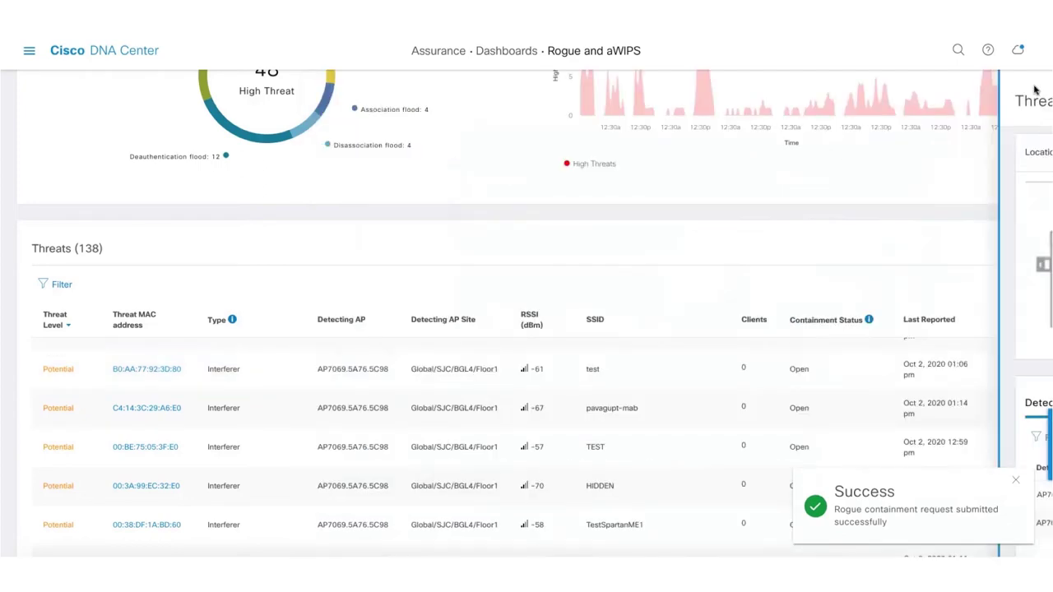
click(1016, 479)
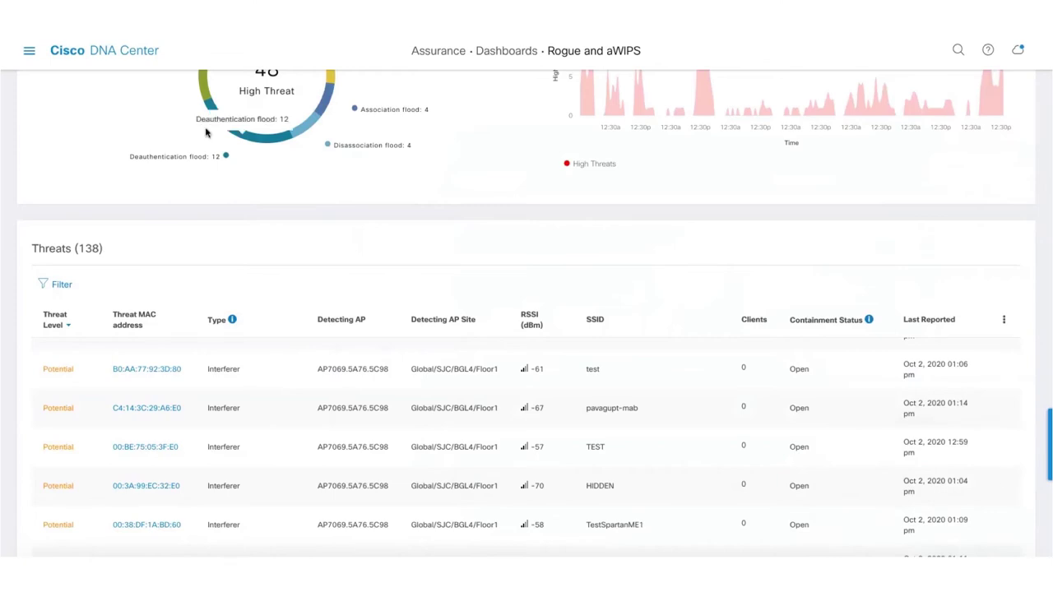
Start the Set up Rogue Management and aWIPS workflow to view its bulk upload page for allowed access points.
click(29, 50)
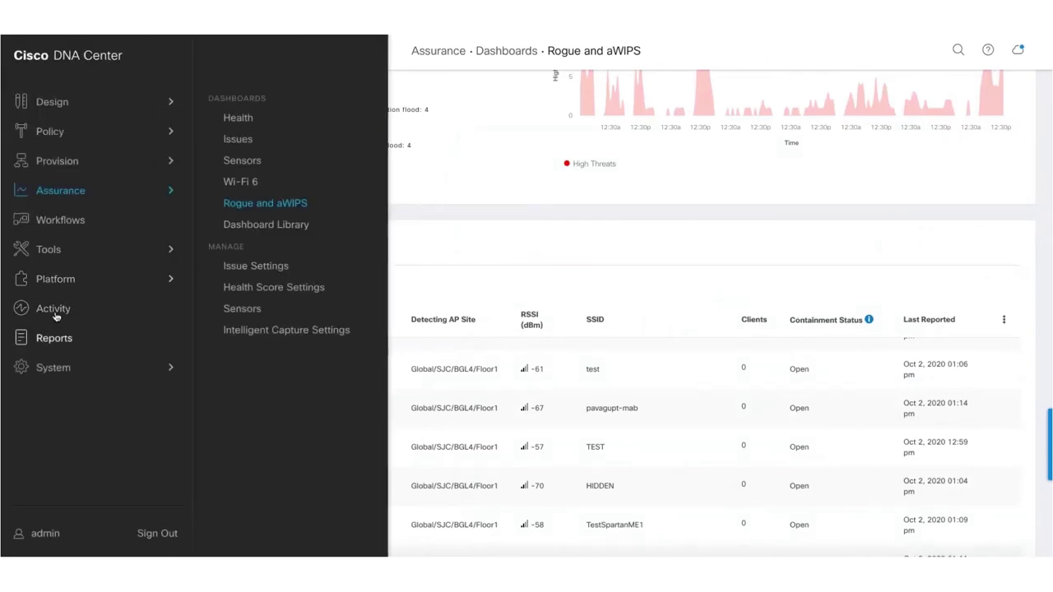
click(62, 221)
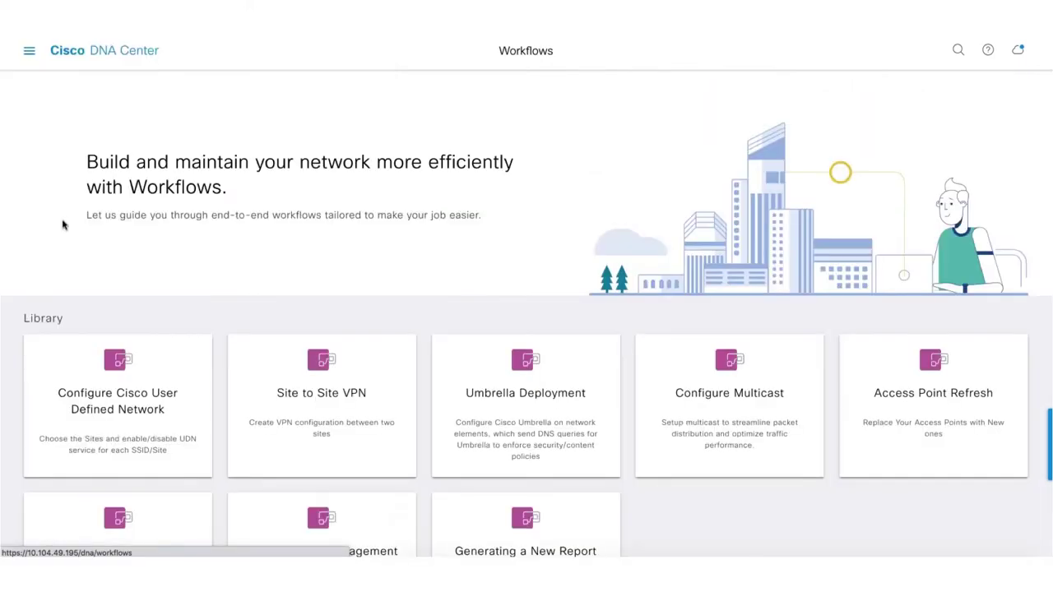
scroll(269, 266, down, 2)
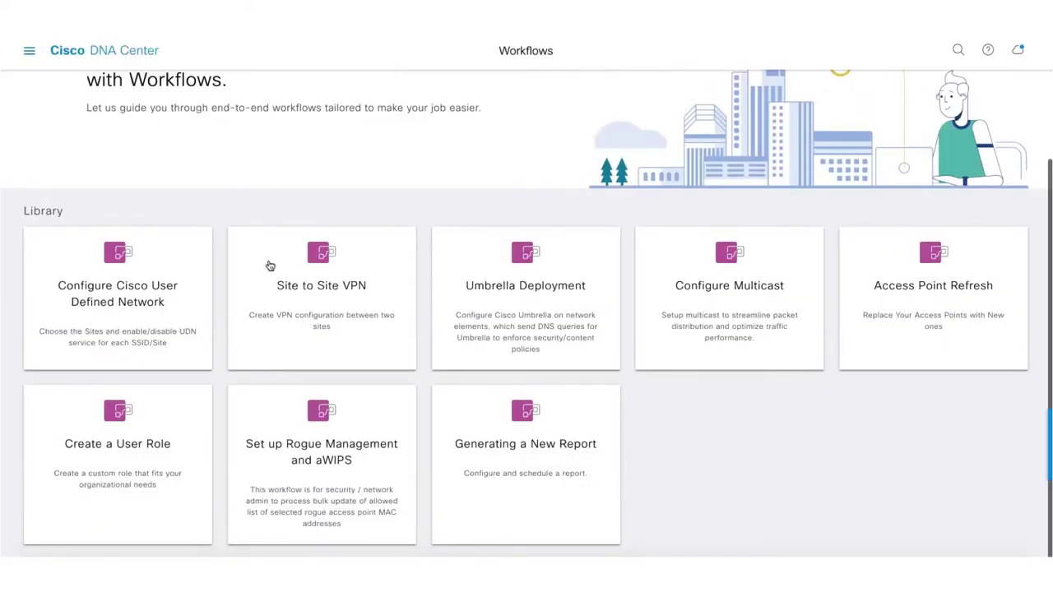
click(309, 428)
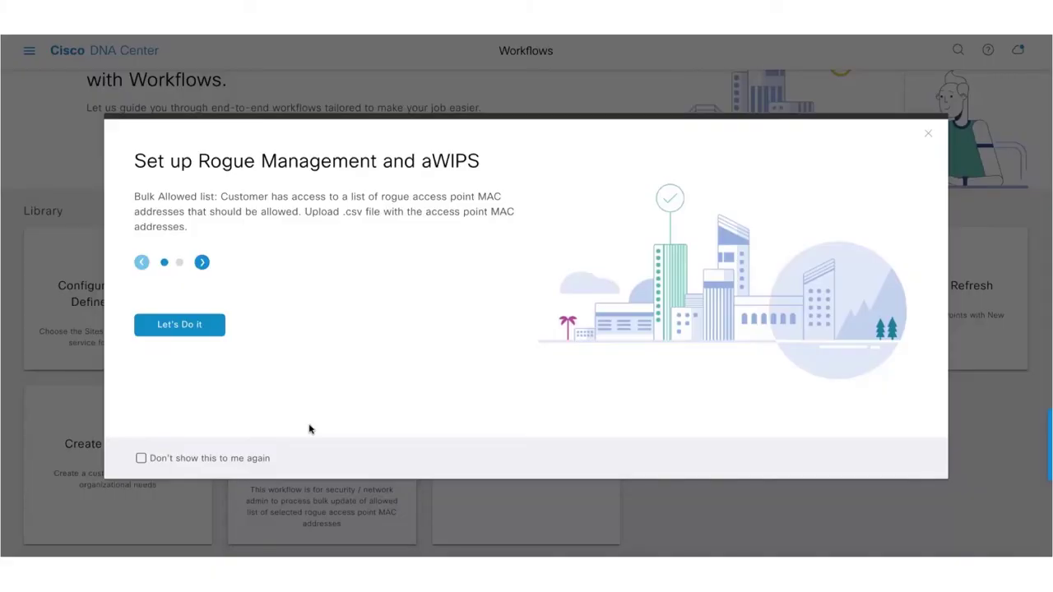
click(186, 333)
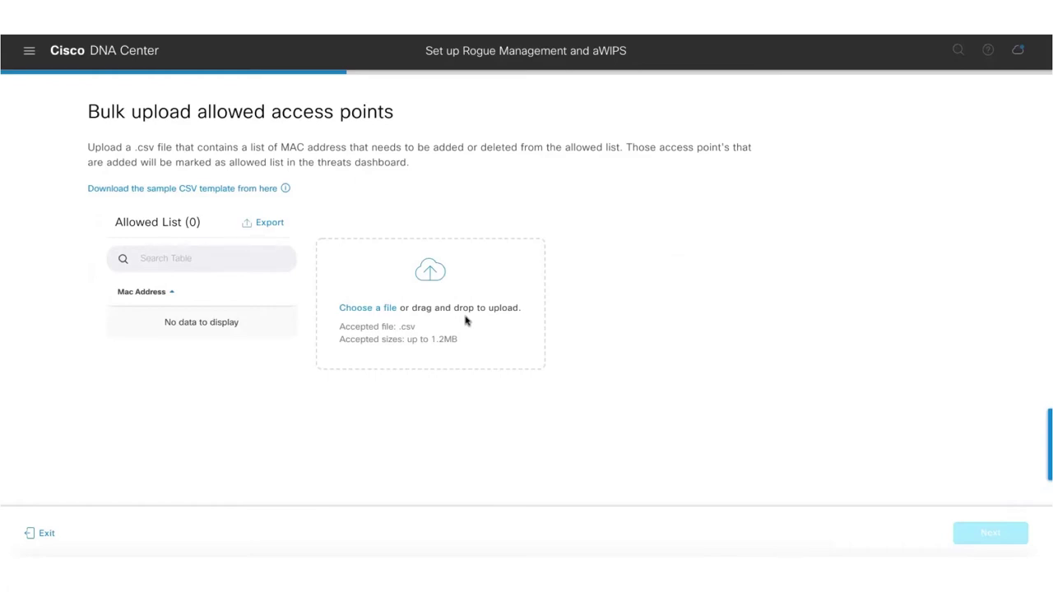
Browse for a CSV file of allowed access points, cancel the file selection, and exit the workflow.
click(361, 310)
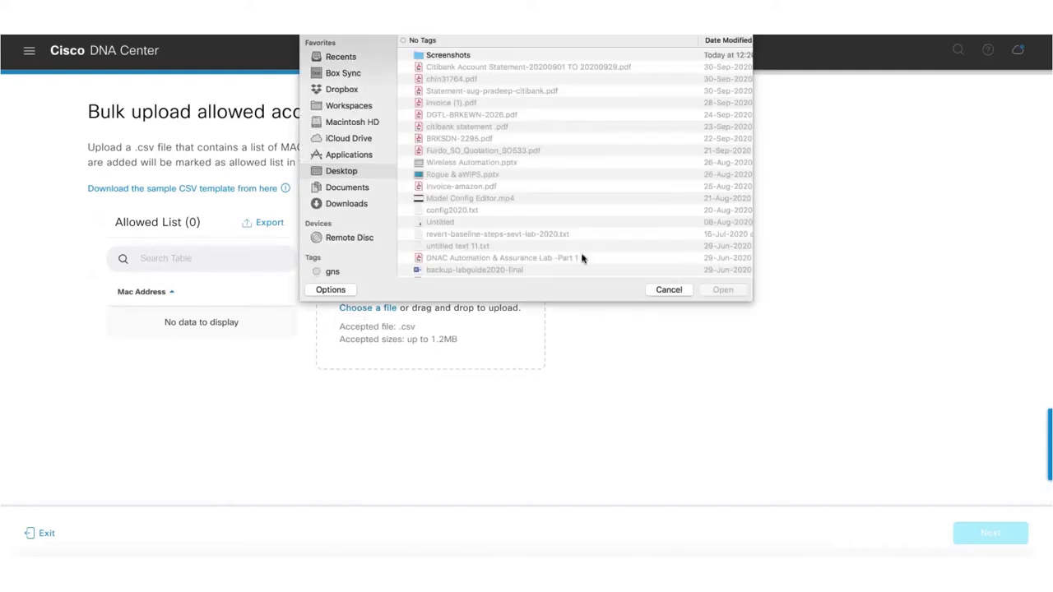
click(666, 291)
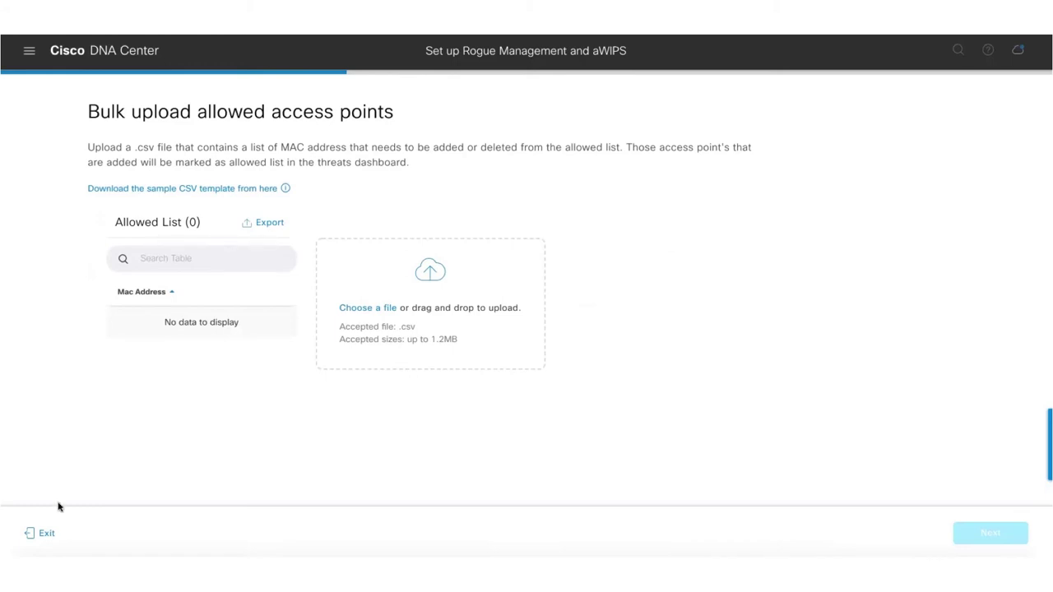
click(44, 534)
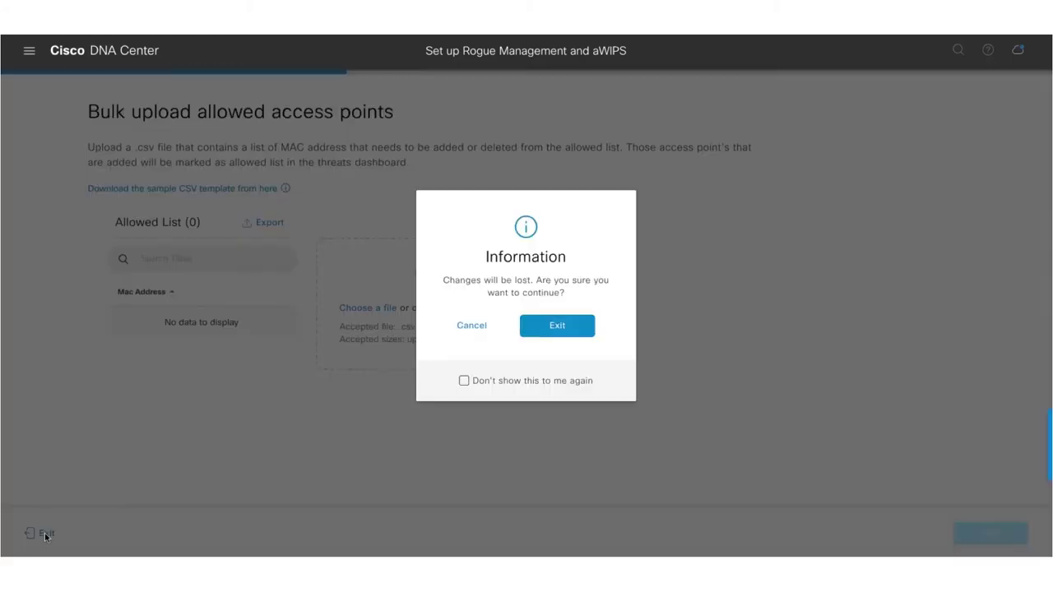
click(537, 331)
Return to the Rogue and aWIPS dashboard and add the potential interferer threat 00:3A:99:EC:32:E0 to the allowed list.
click(29, 50)
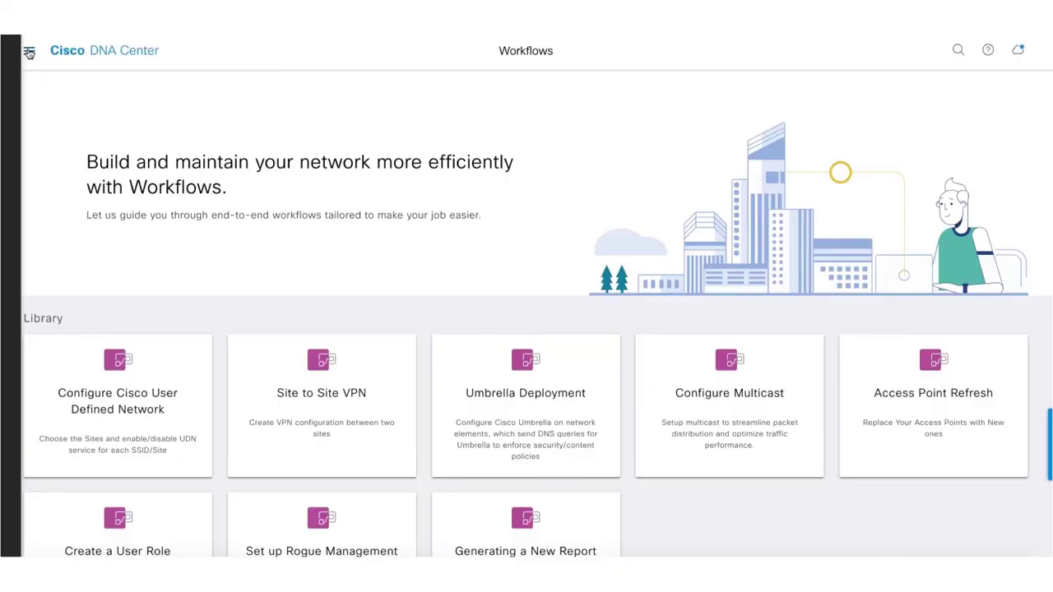
mouse_move(49, 189)
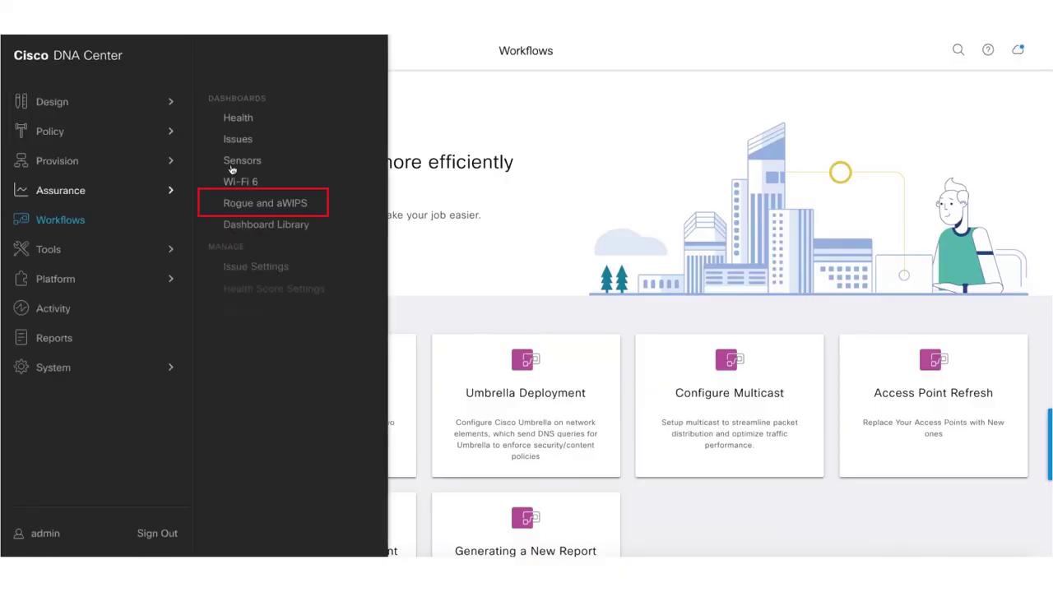
click(253, 206)
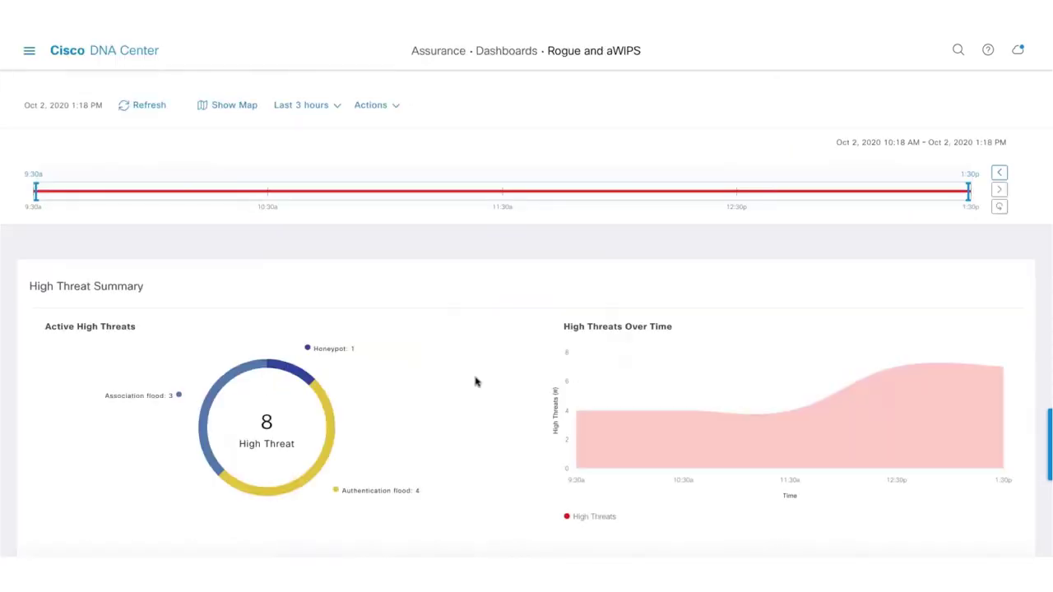
scroll(475, 381, down, 10)
scroll(475, 381, up, 10)
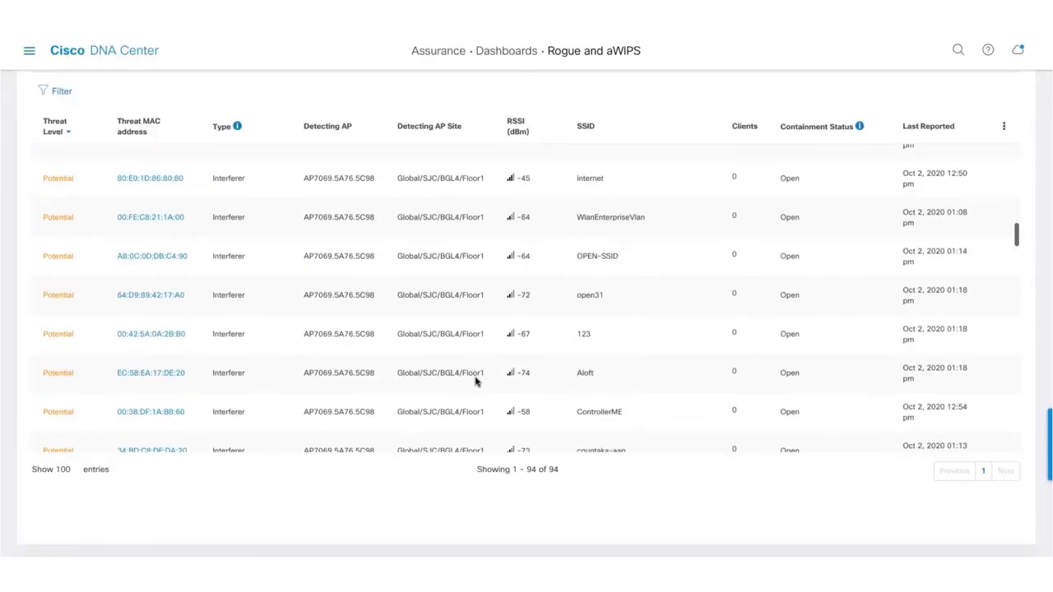
scroll(161, 181, up, 5)
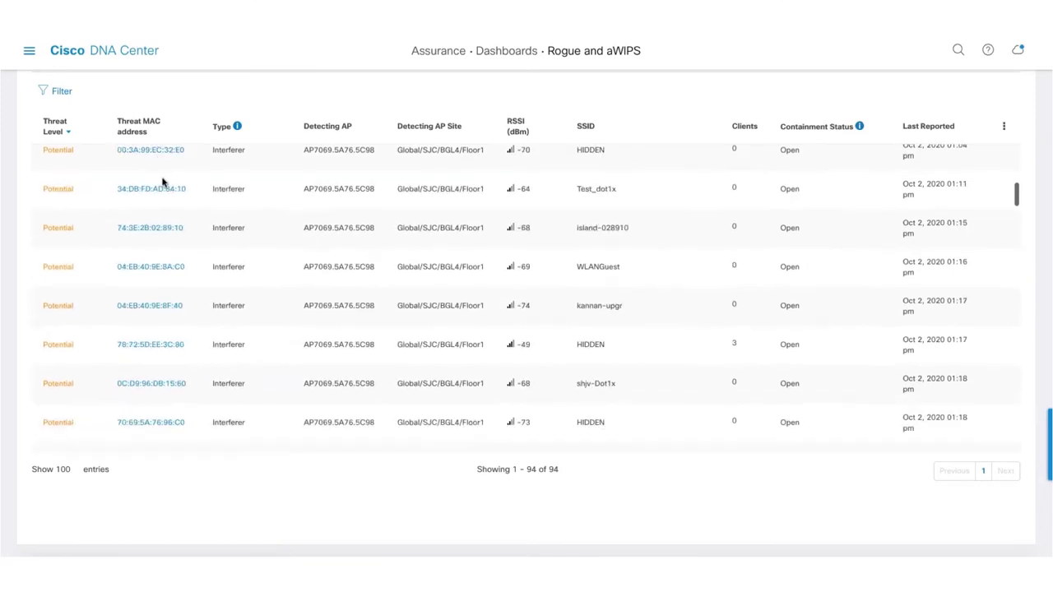
click(157, 151)
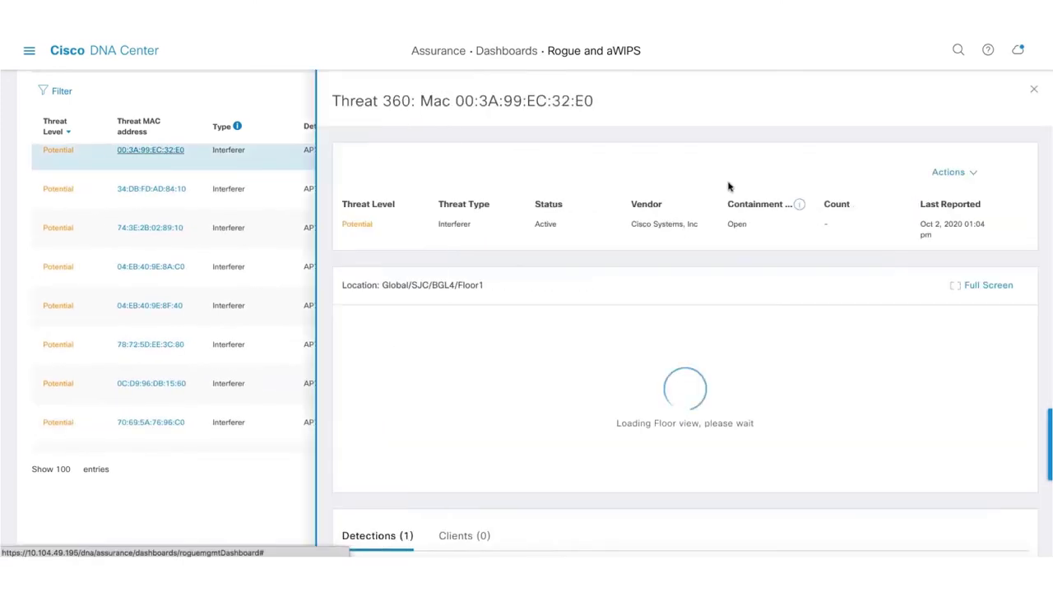
click(958, 176)
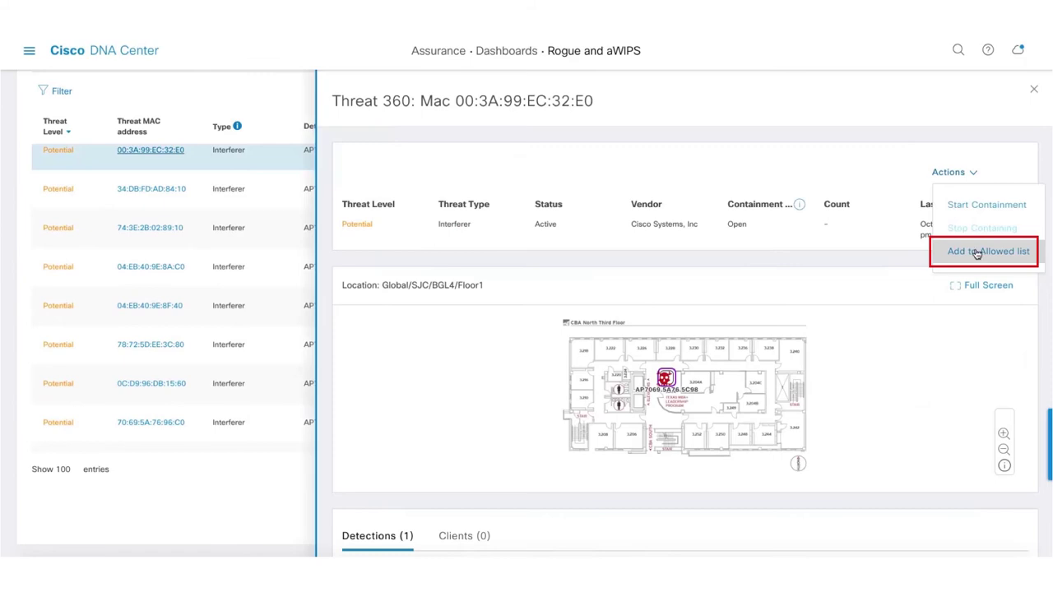
click(980, 257)
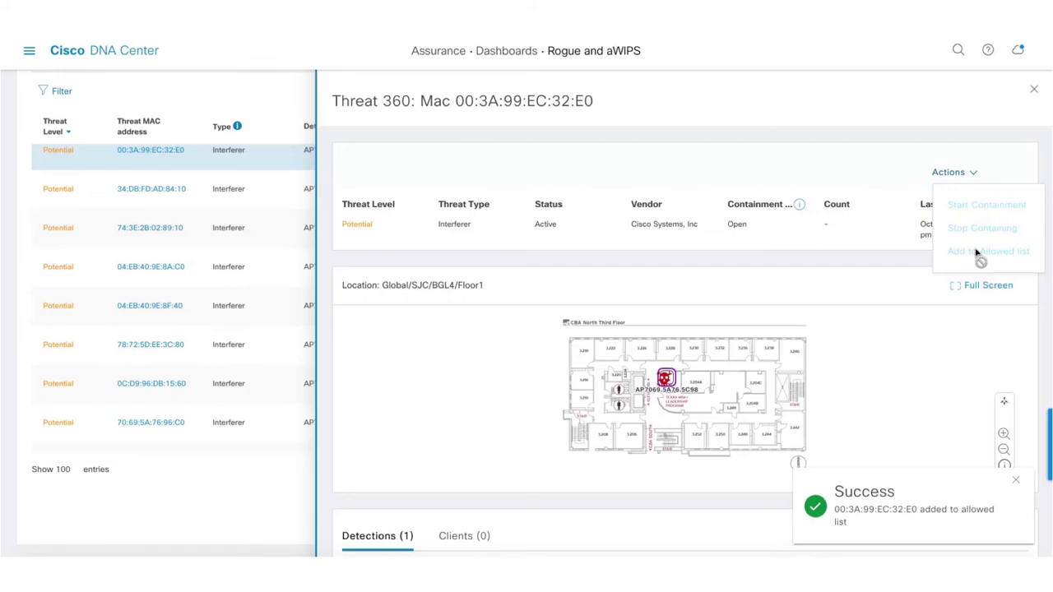
Close the threat details and open the Rogue and aWIPS report templates in Reports.
click(1035, 90)
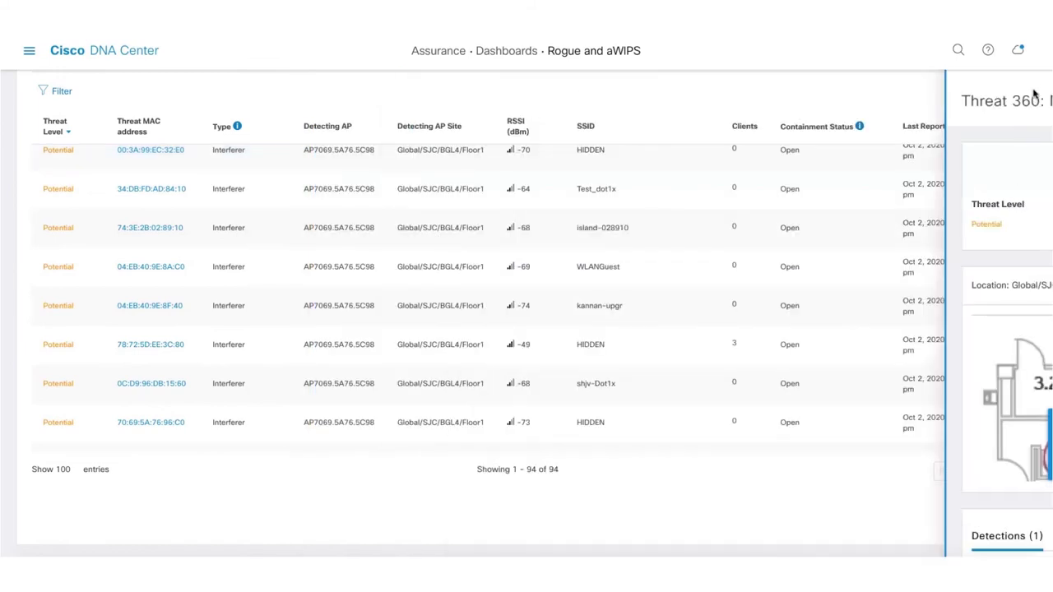
click(29, 51)
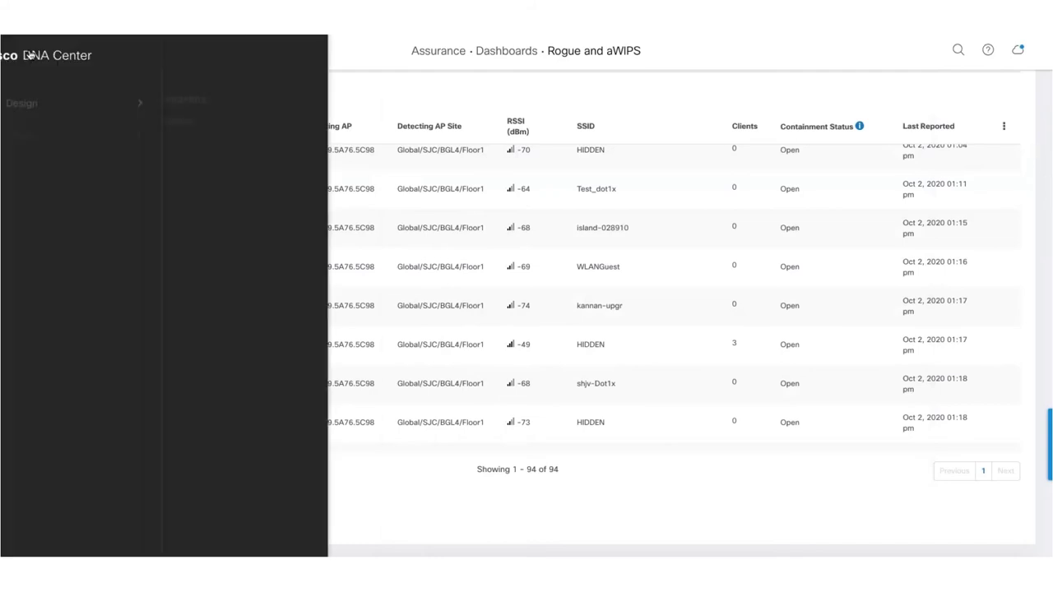
click(59, 341)
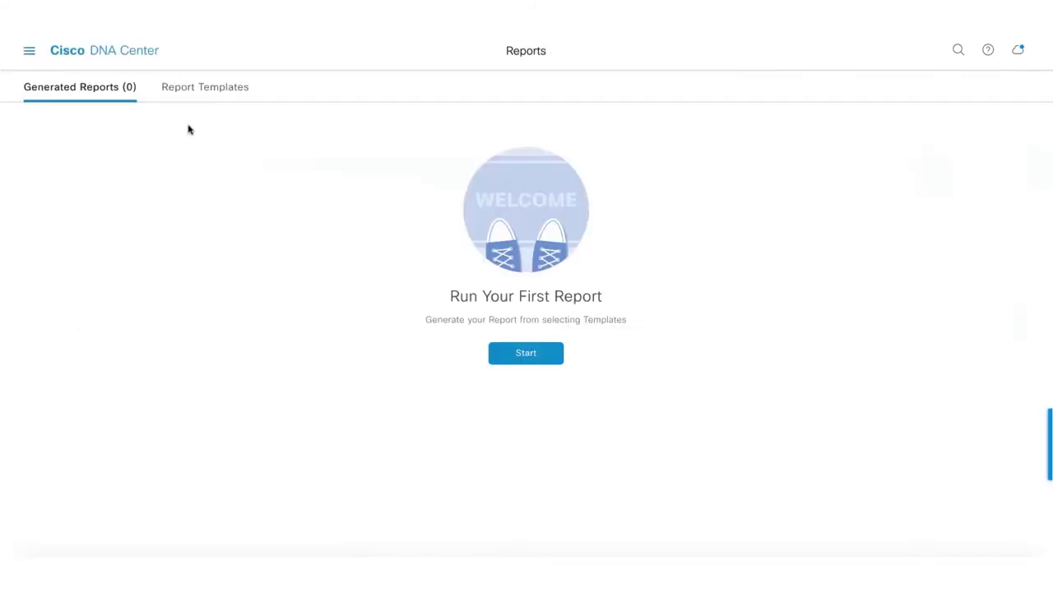
click(223, 90)
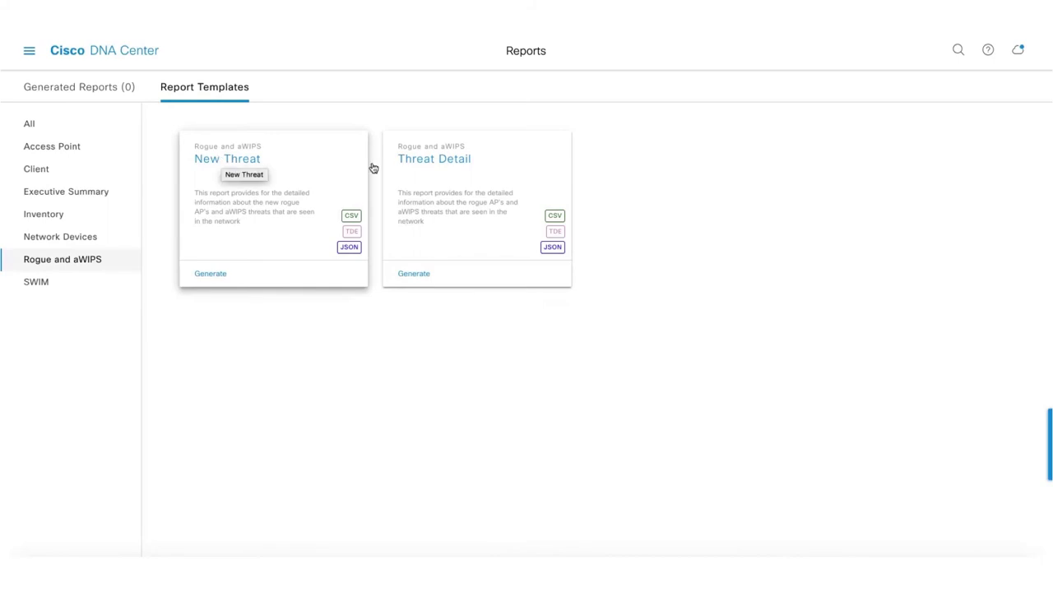
Preview the sample New Threat report across all its columns and close the preview.
click(249, 158)
scroll(494, 303, right, 8)
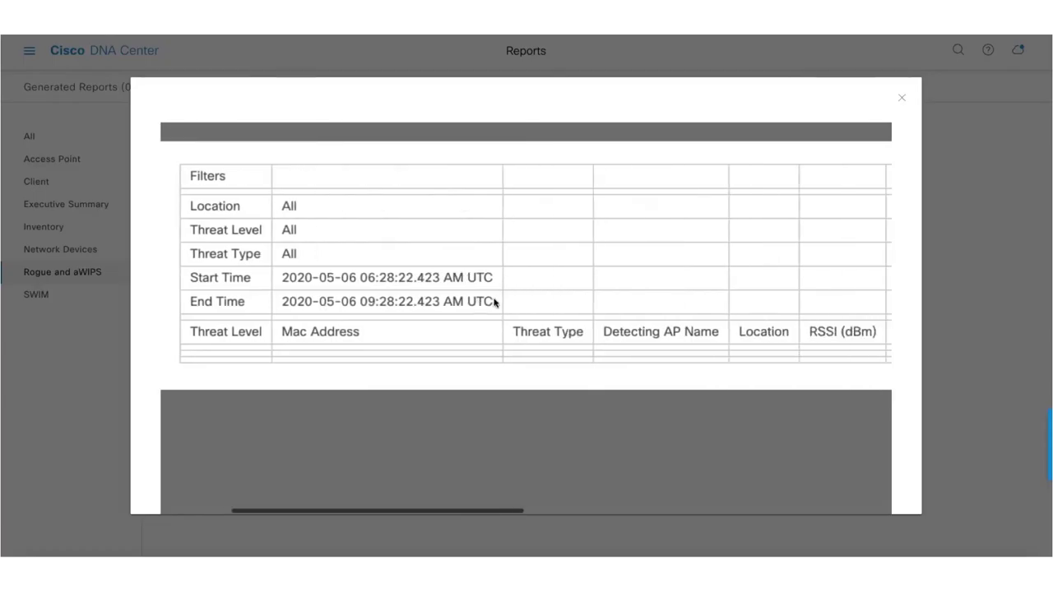
scroll(493, 303, right, 3)
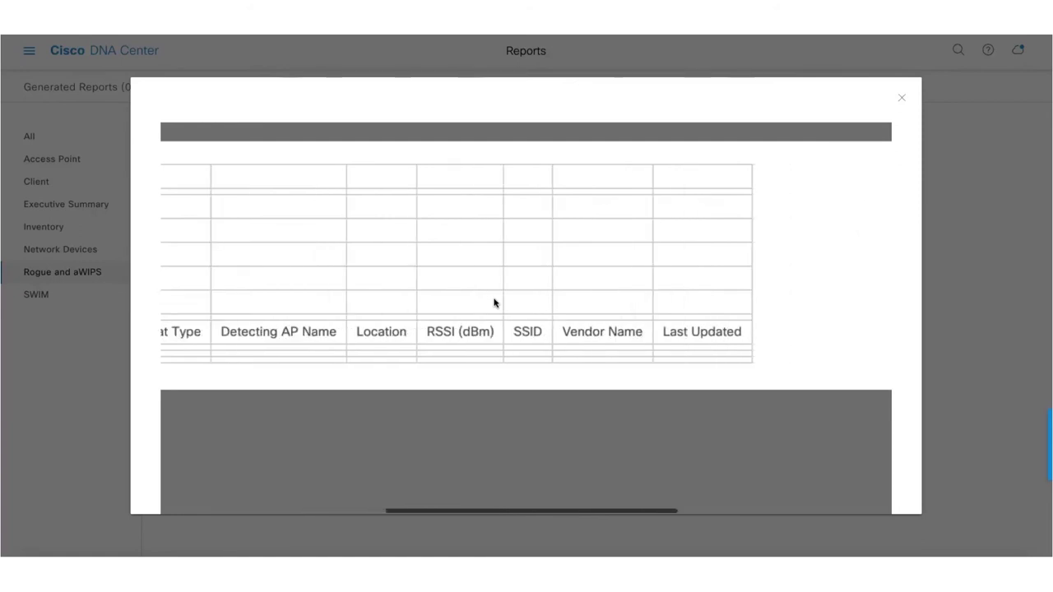
scroll(494, 303, left, 6)
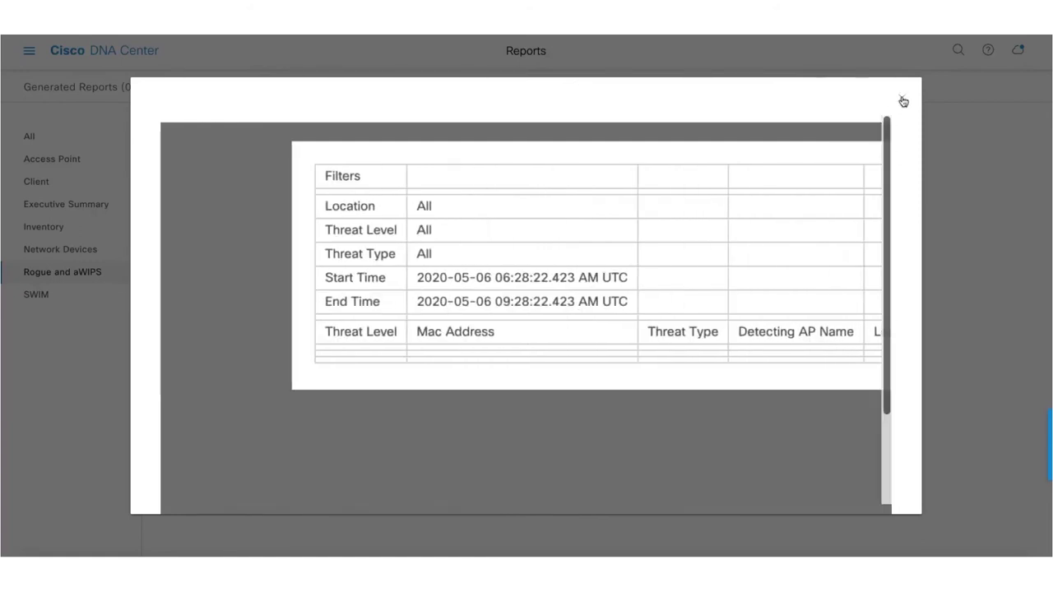
click(902, 98)
Preview the sample Threat Detail report across all its columns and close the preview.
click(566, 206)
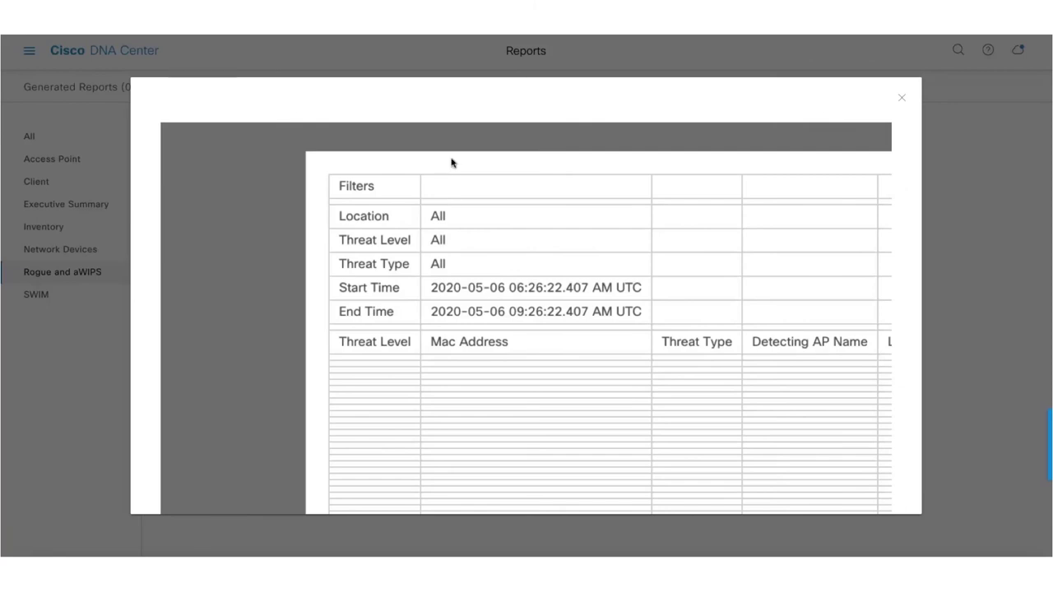
scroll(518, 378, right, 5)
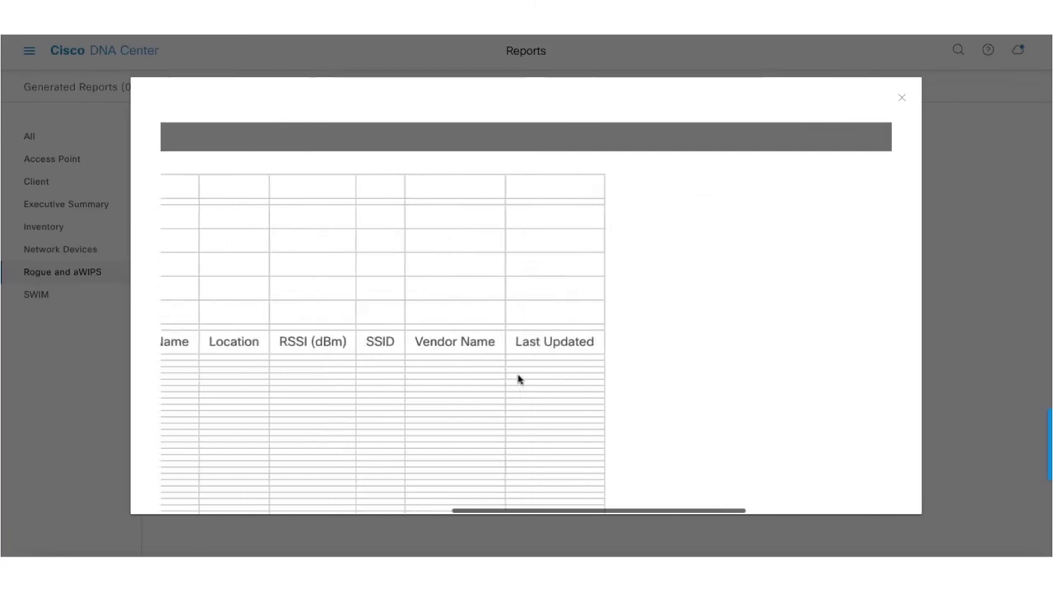
scroll(518, 379, left, 8)
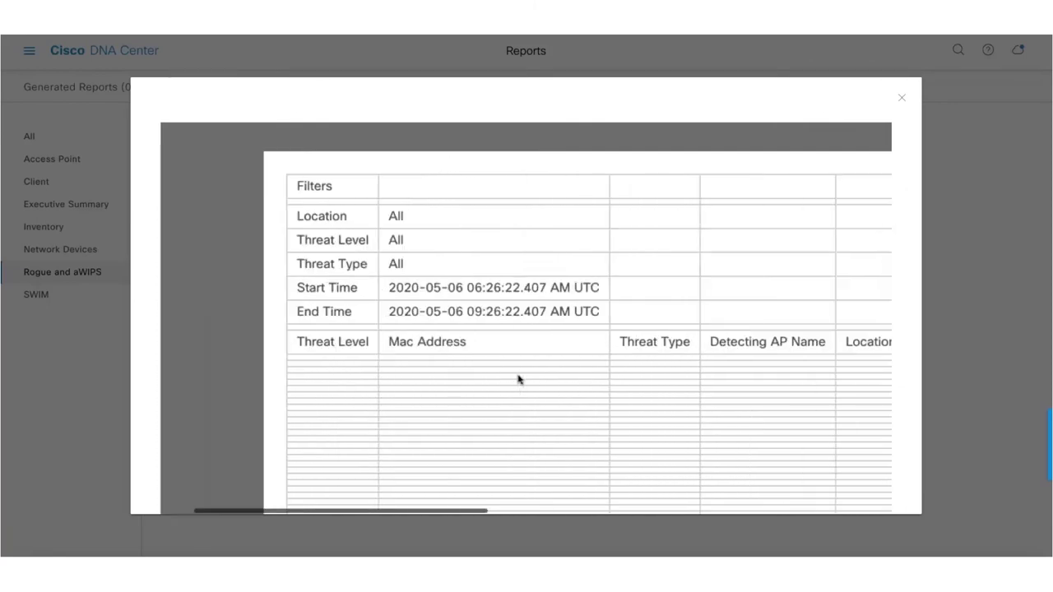
click(902, 98)
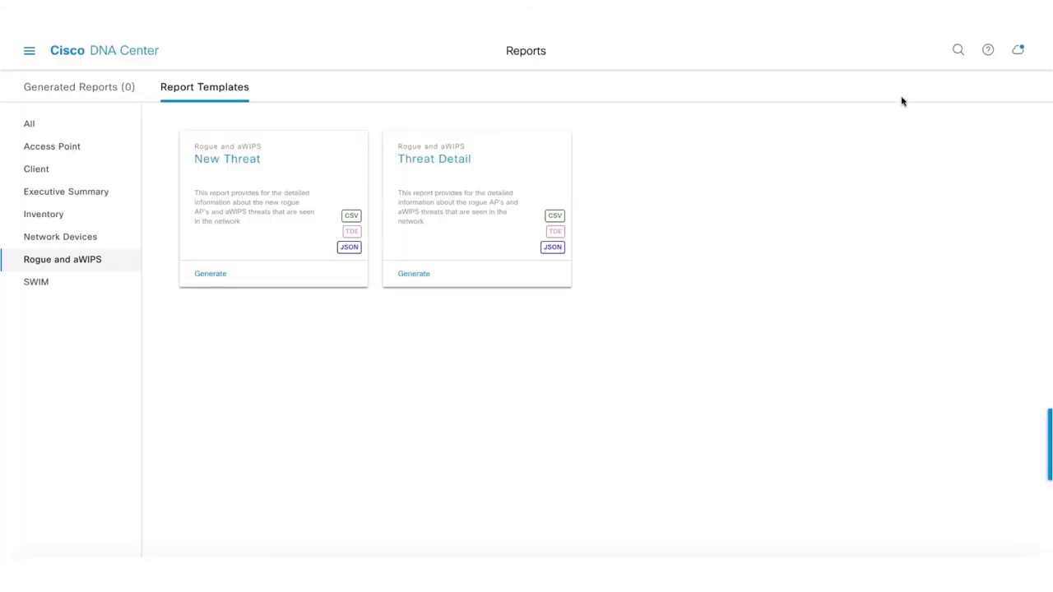
Go to the platform's bundle management page and open the Rogue and aWIPS bundle.
click(29, 51)
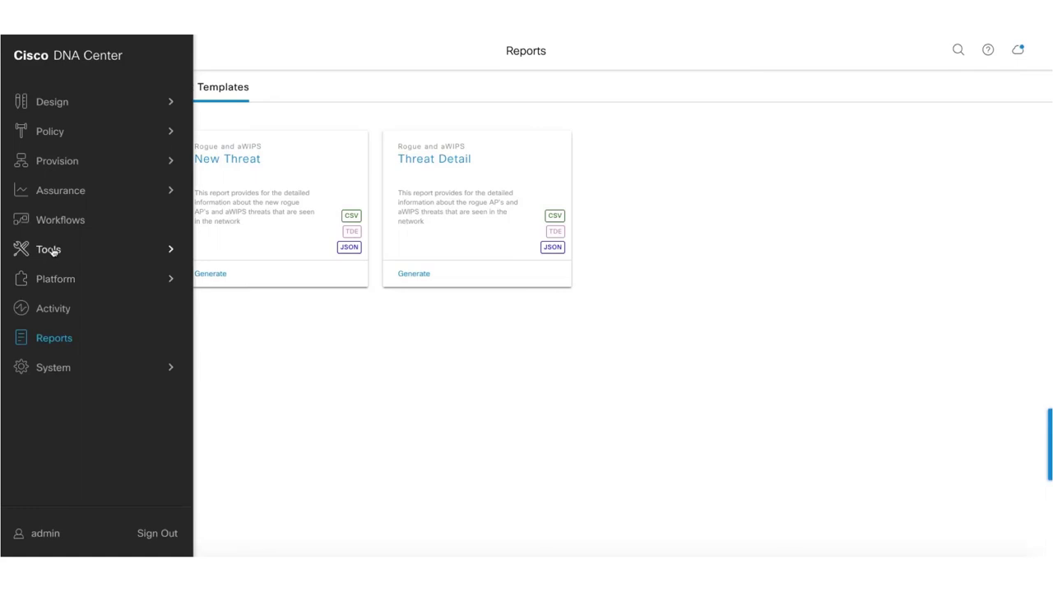
click(52, 283)
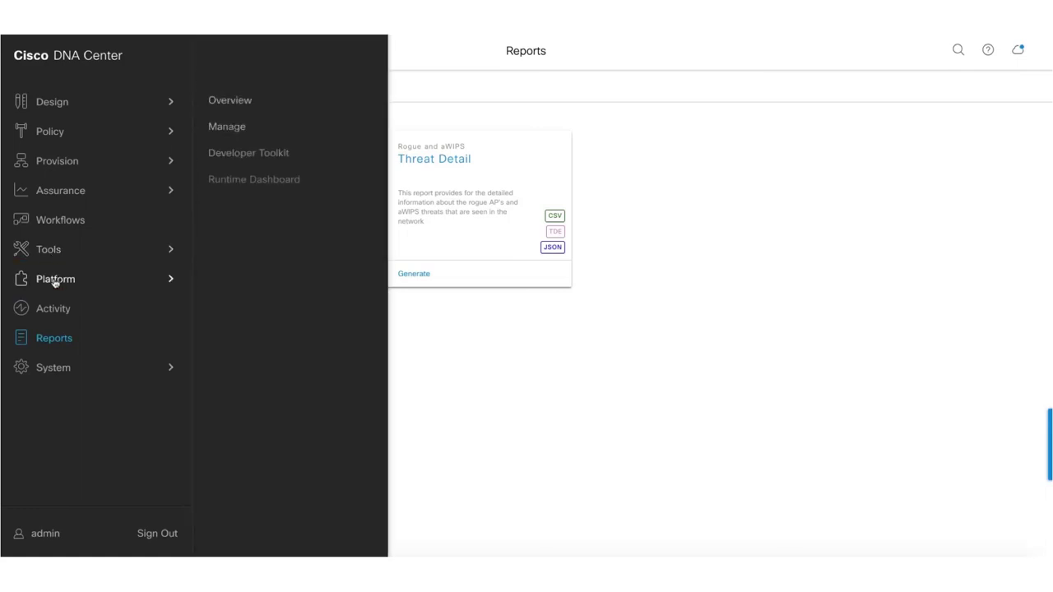
click(234, 128)
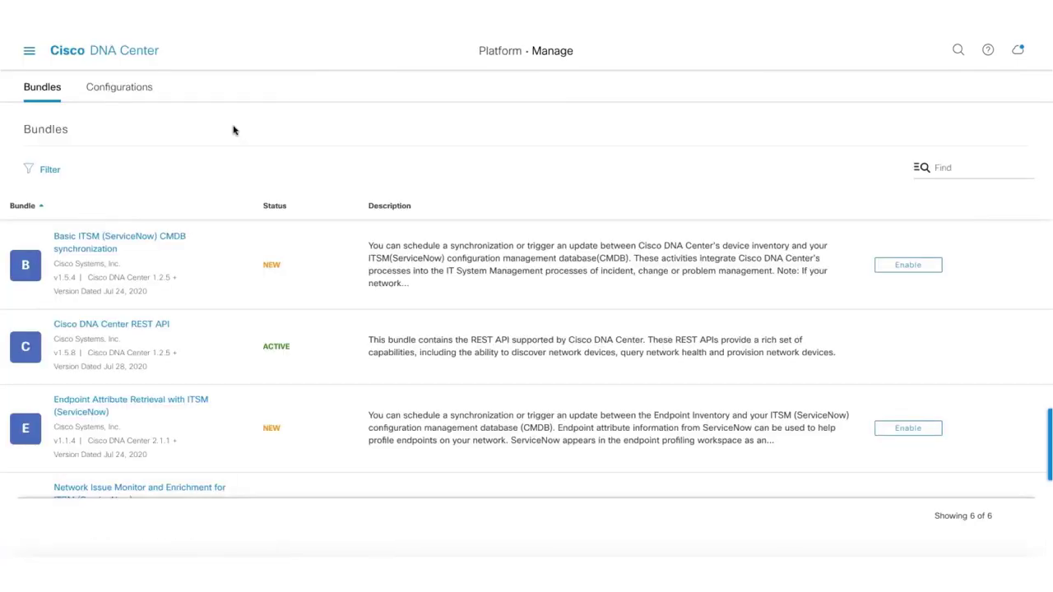
scroll(253, 311, down, 3)
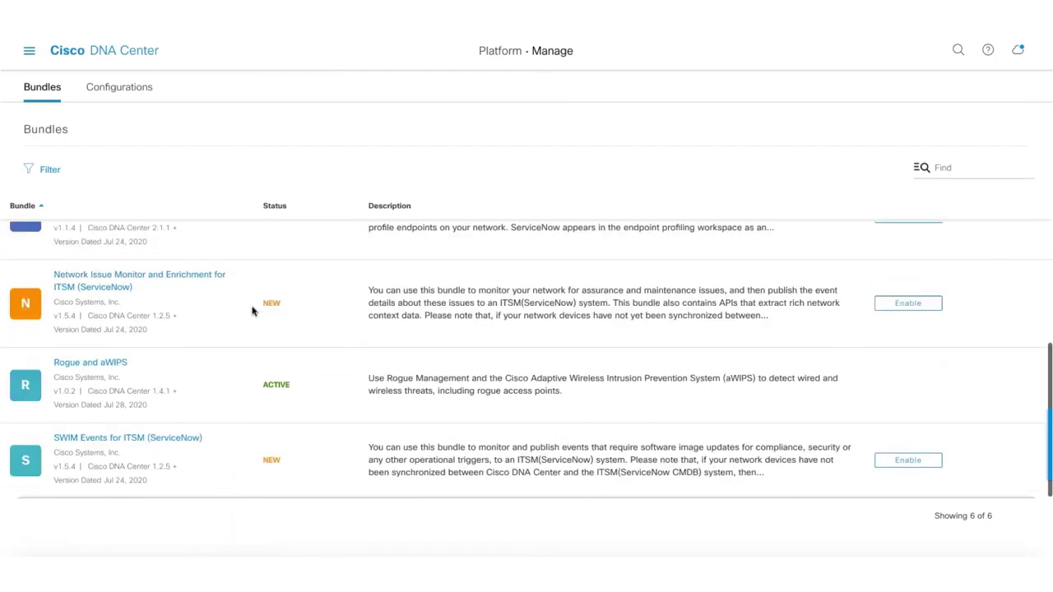
click(91, 363)
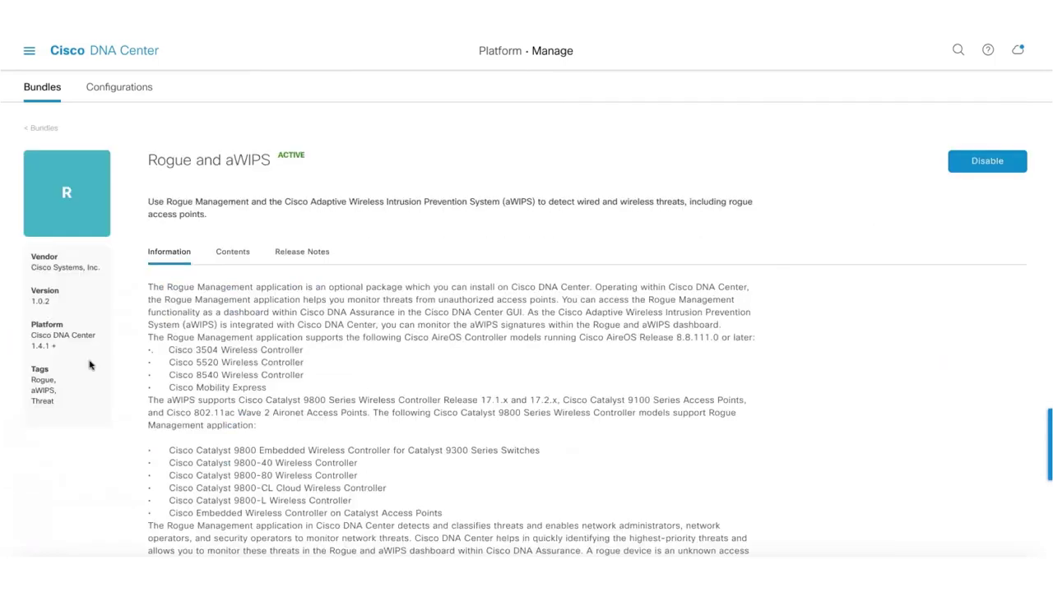
Show the Rogue and aWIPS bundle's contents and expand its list of APIs.
click(238, 257)
click(155, 376)
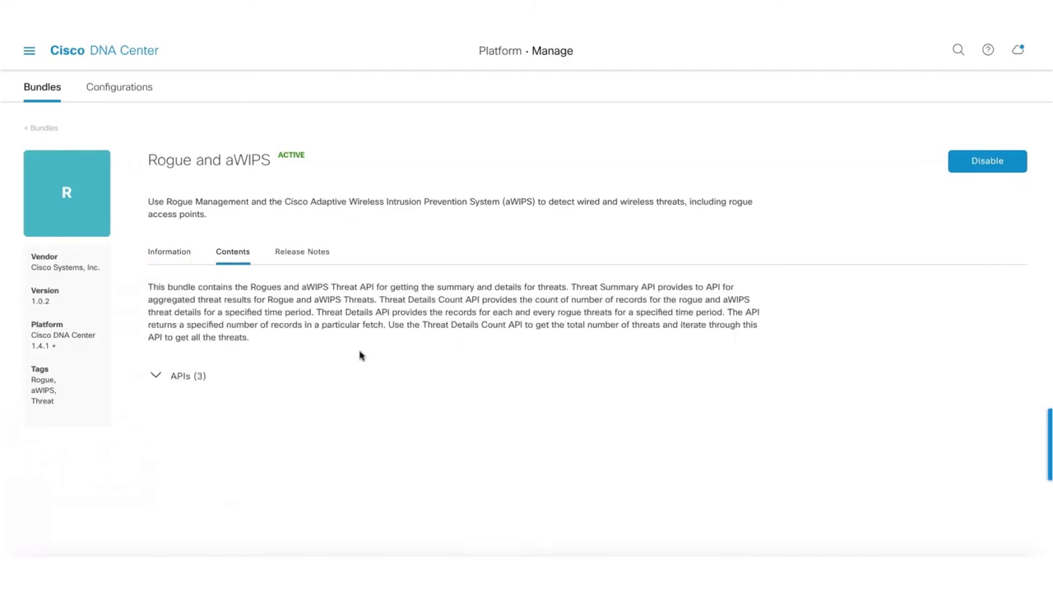
scroll(360, 355, down, 1)
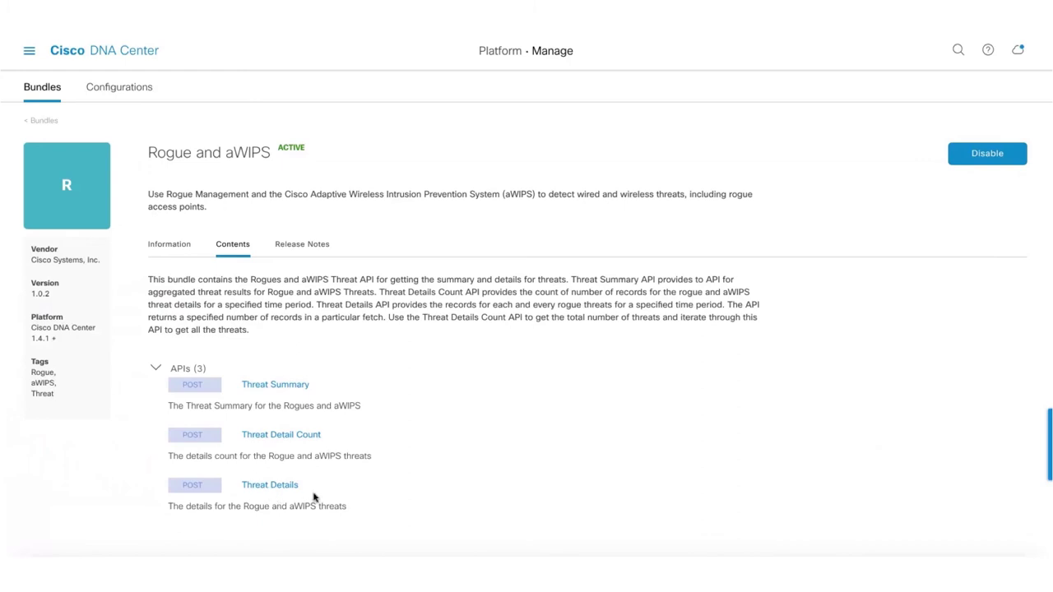
Open the Threat Summary API, review its documentation, and run a trial request with {} as the body.
click(299, 387)
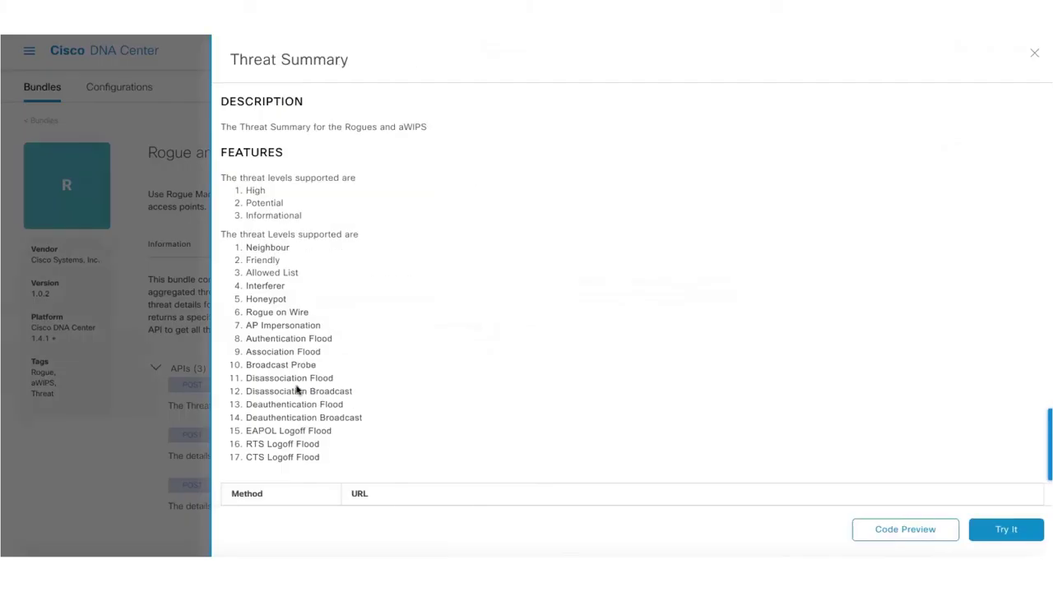
scroll(298, 390, down, 4)
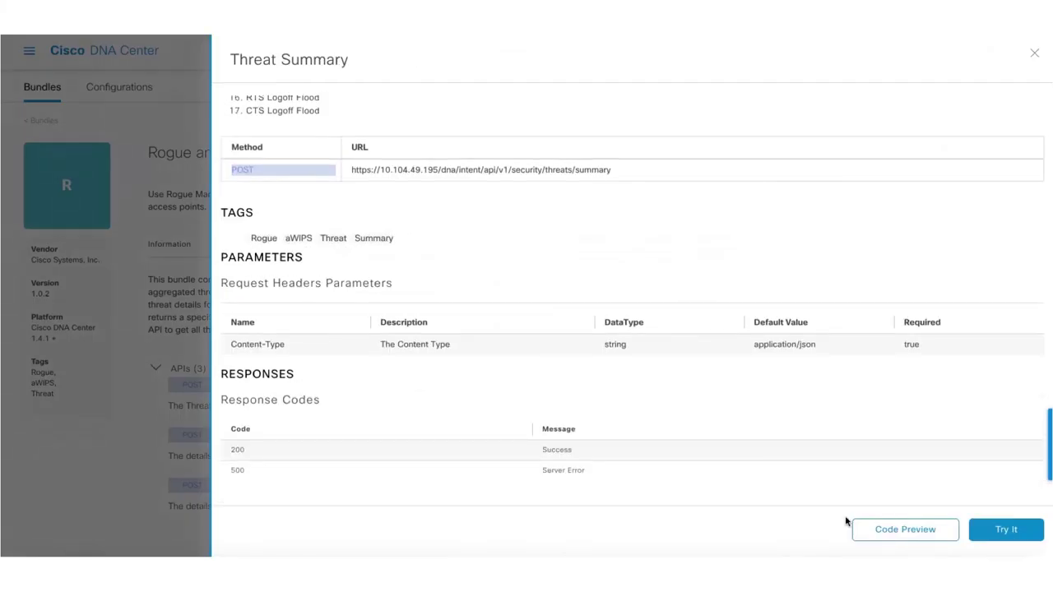
click(1002, 530)
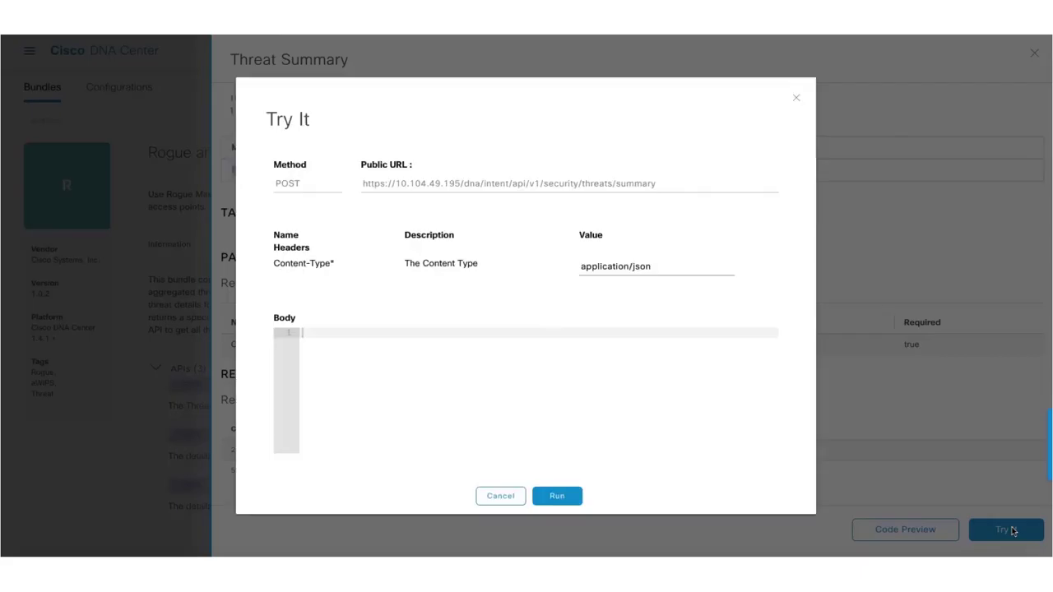
click(582, 344)
text({})
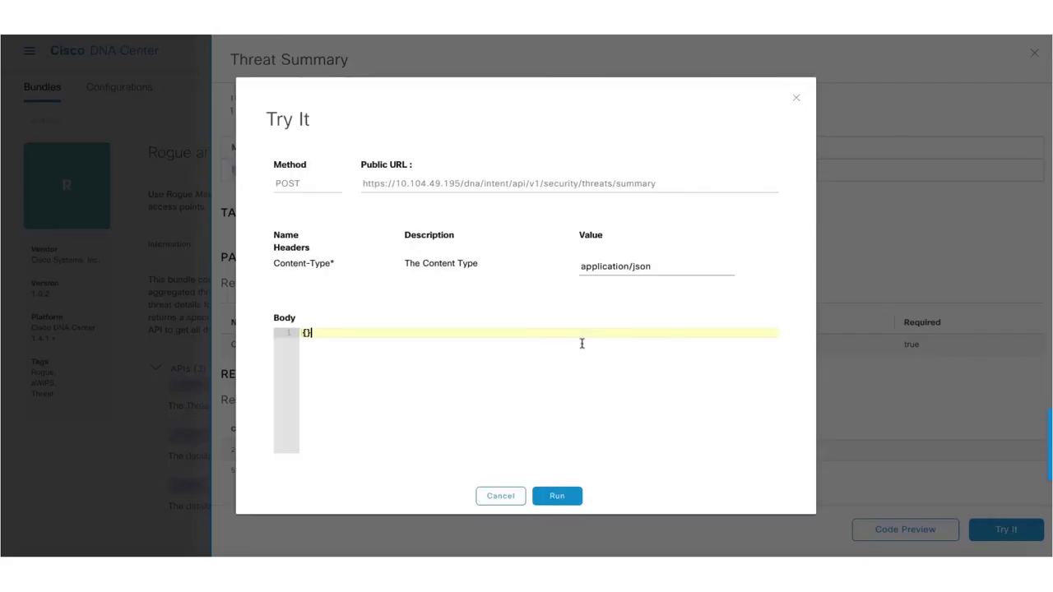
click(557, 495)
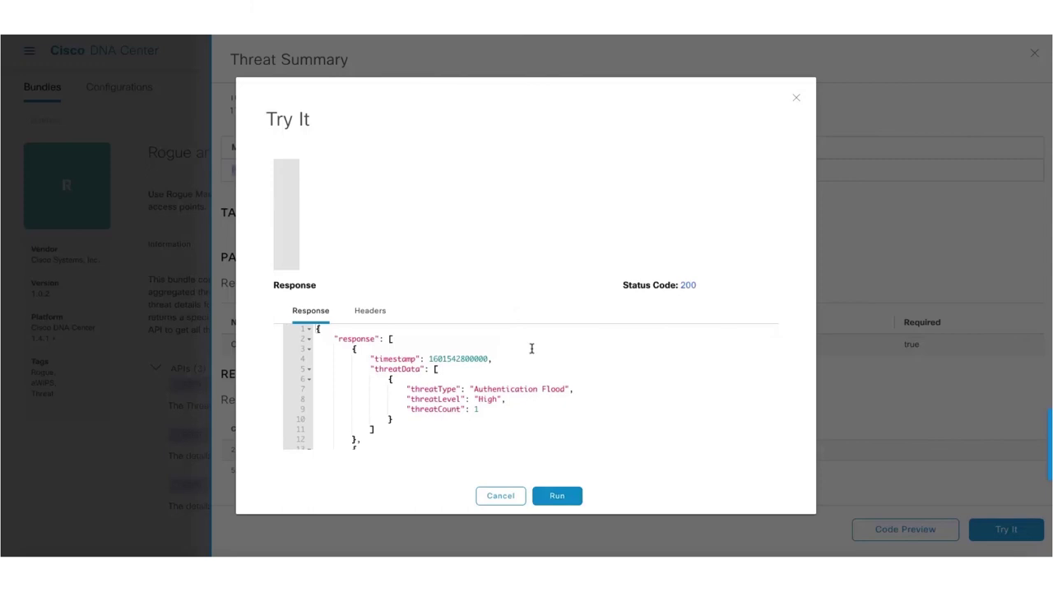
Read the Threat Summary response through to its end, close the trial request, and return to the start of the API description.
scroll(532, 349, down, 3)
scroll(532, 349, down, 20)
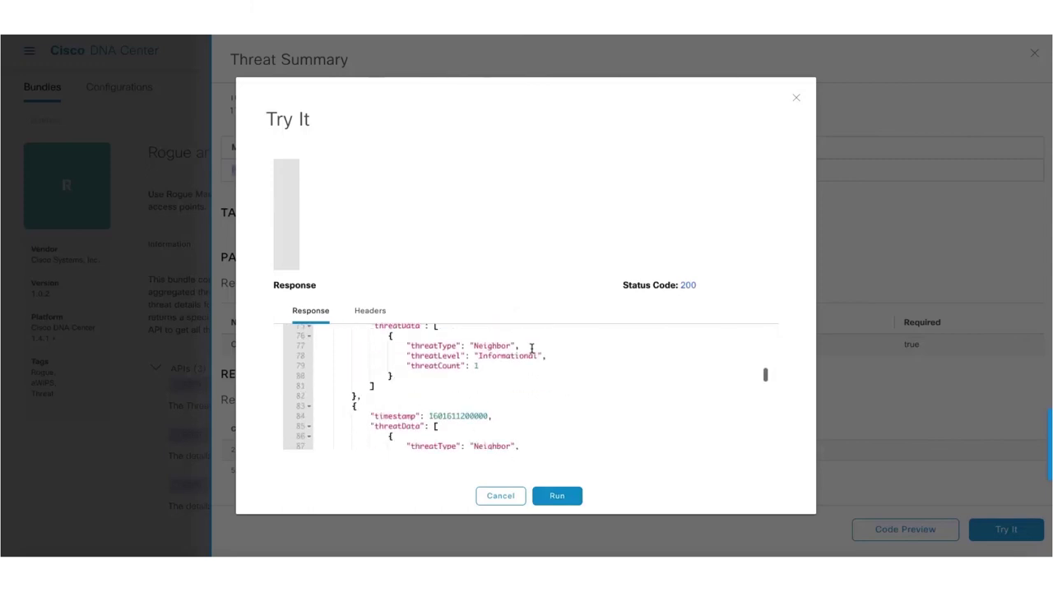
scroll(532, 349, down, 14)
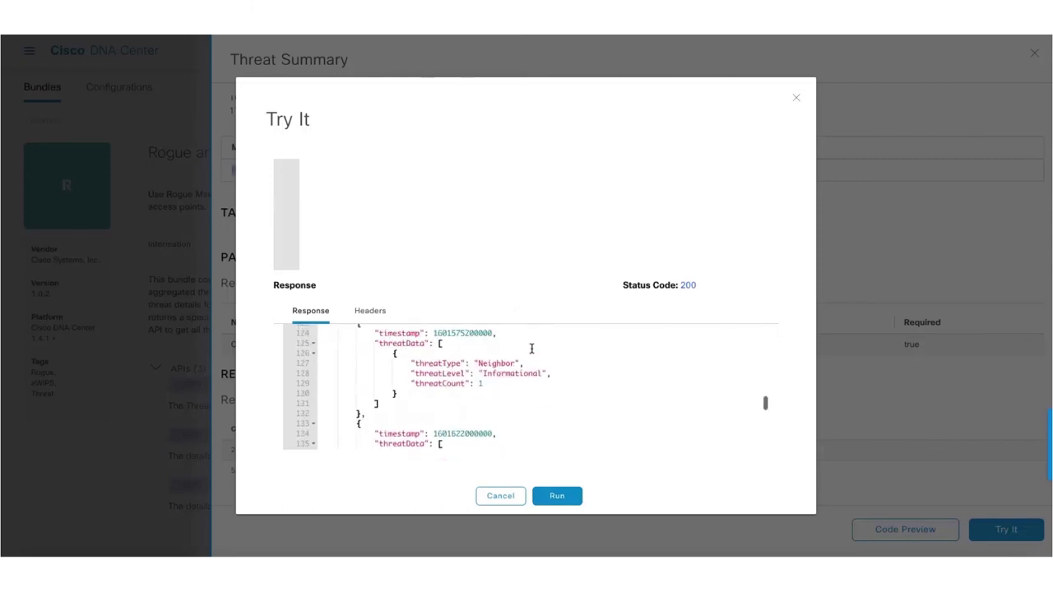
scroll(532, 349, down, 10)
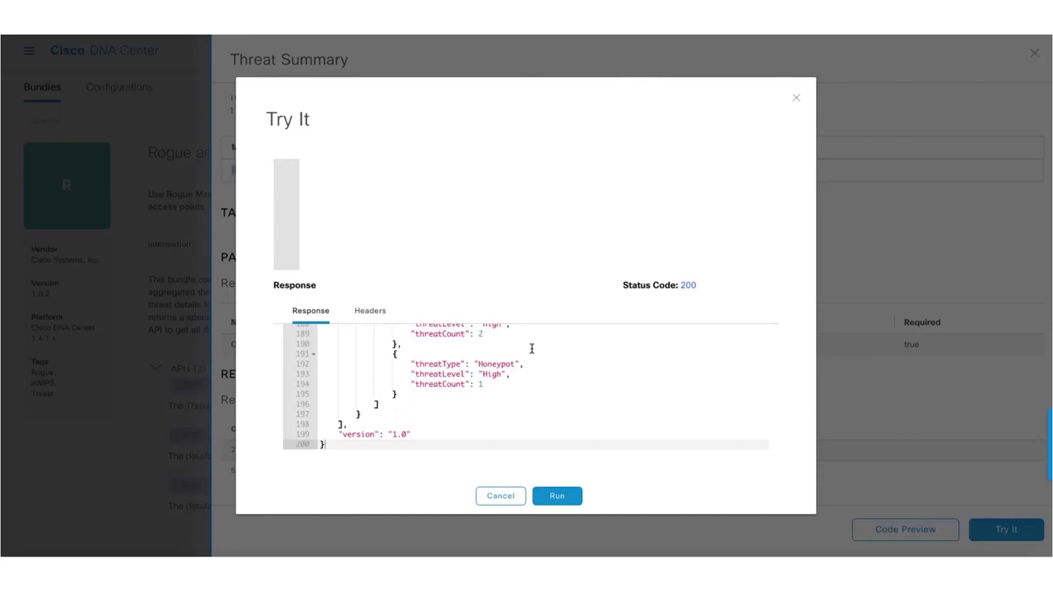
click(507, 498)
scroll(468, 400, up, 4)
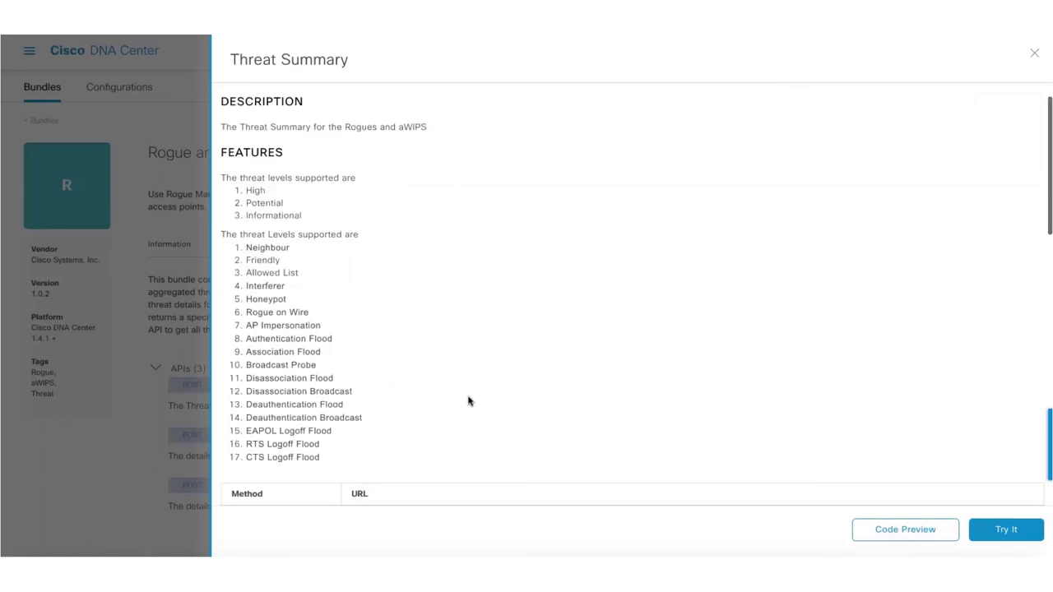